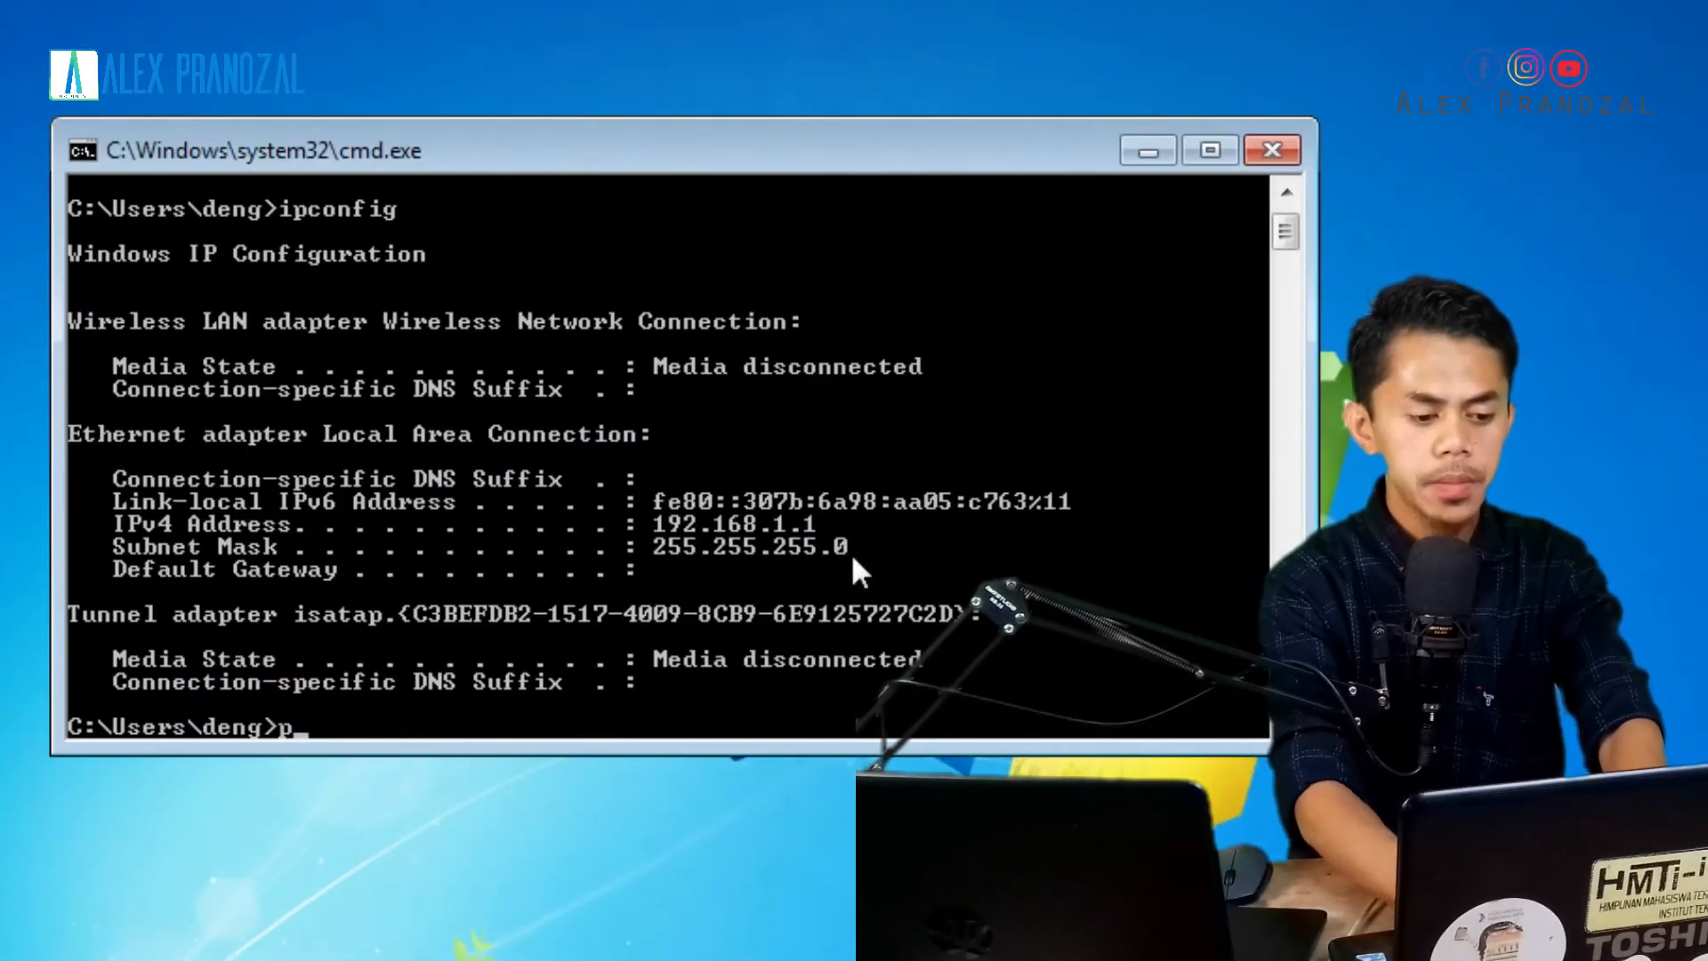
Test the connection in both directions by pinging 192.168.1.2 from the Windows 7 computer and 192.168.1.1 from the other computer
{"action": "type", "text": "ing 192.168.1.2"}
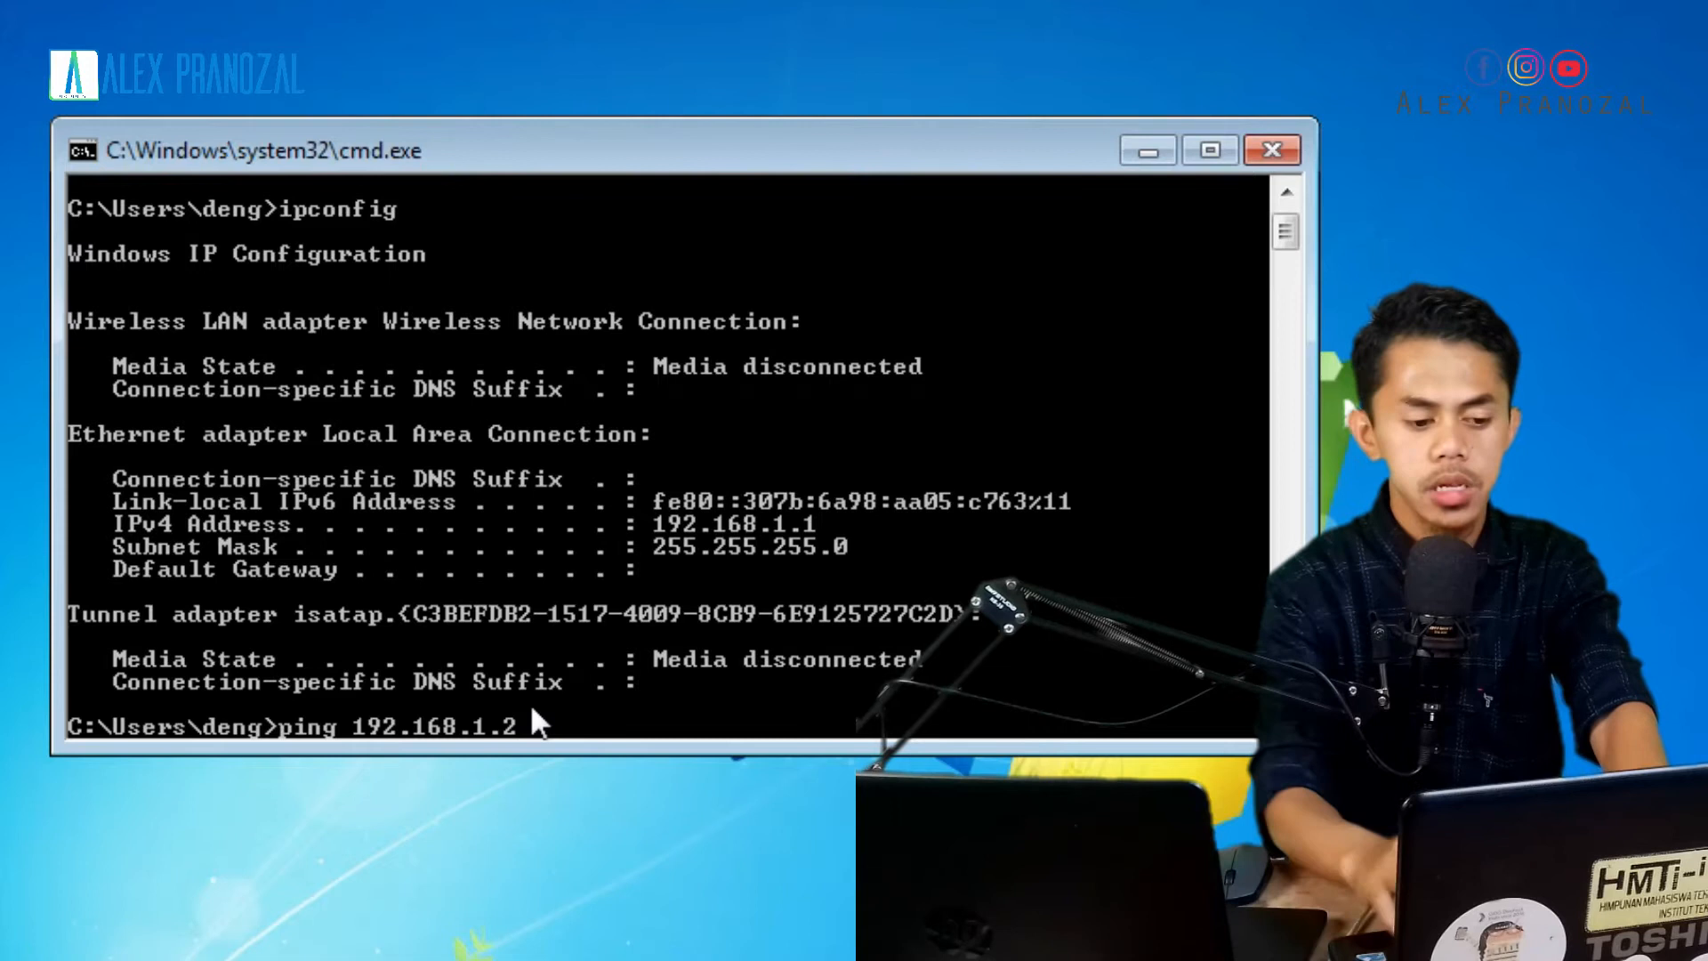
{"action": "key", "text": "Return"}
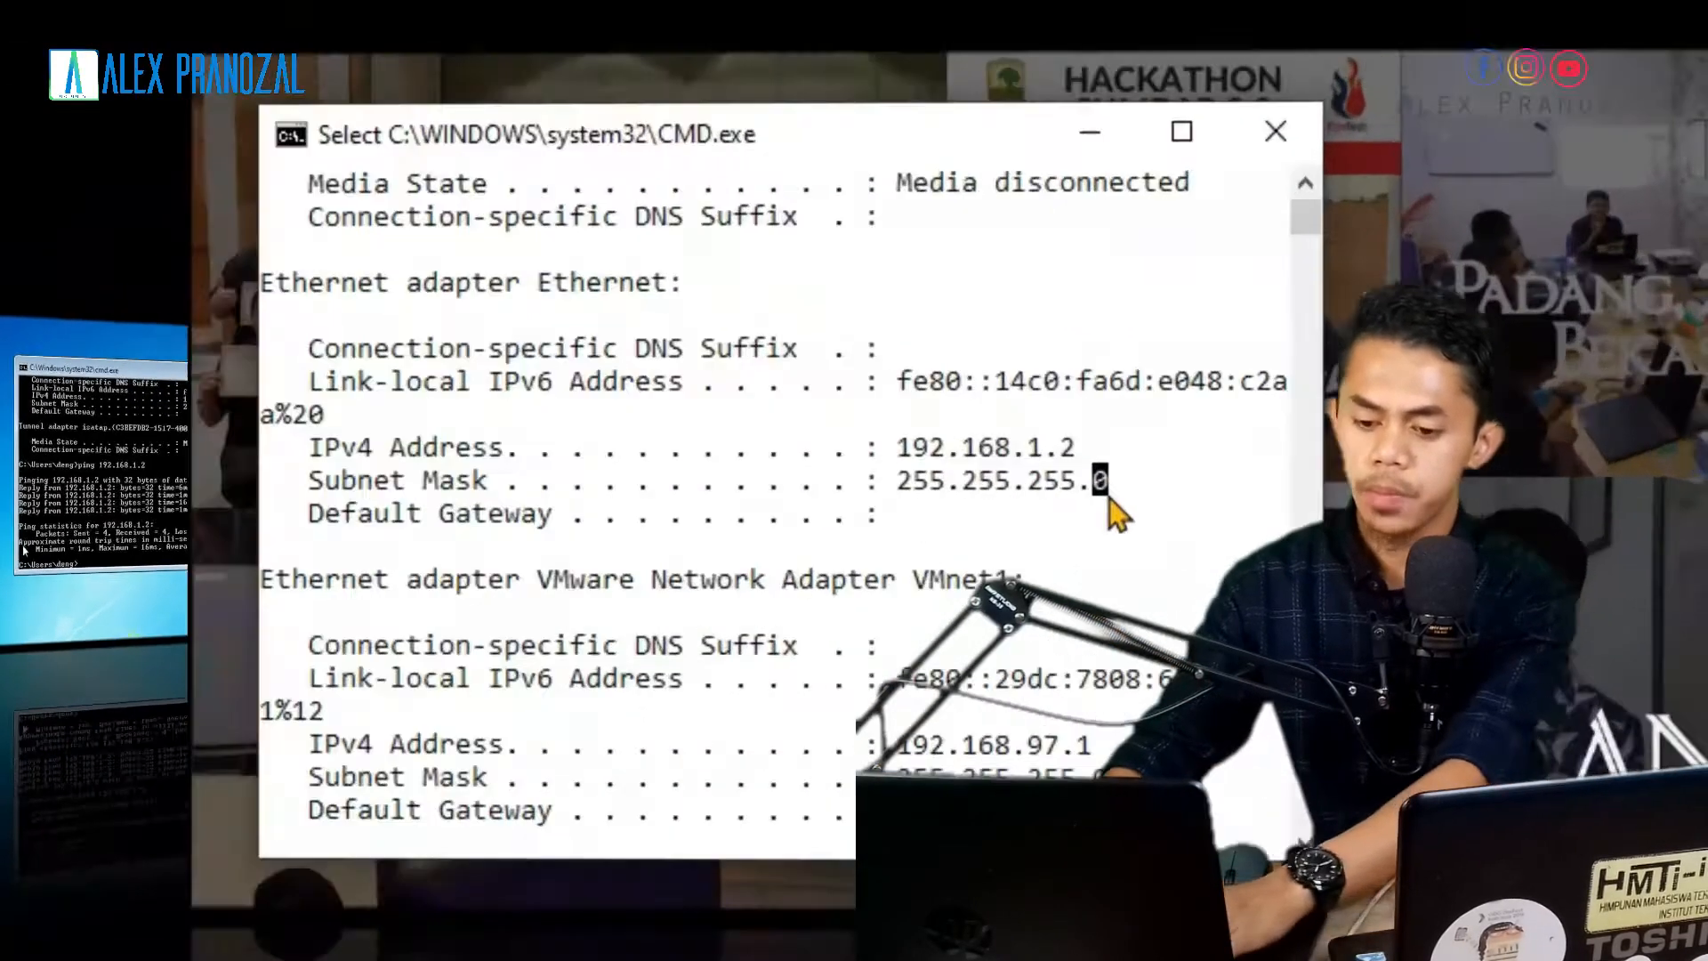
{"action": "type", "text": "ping"}
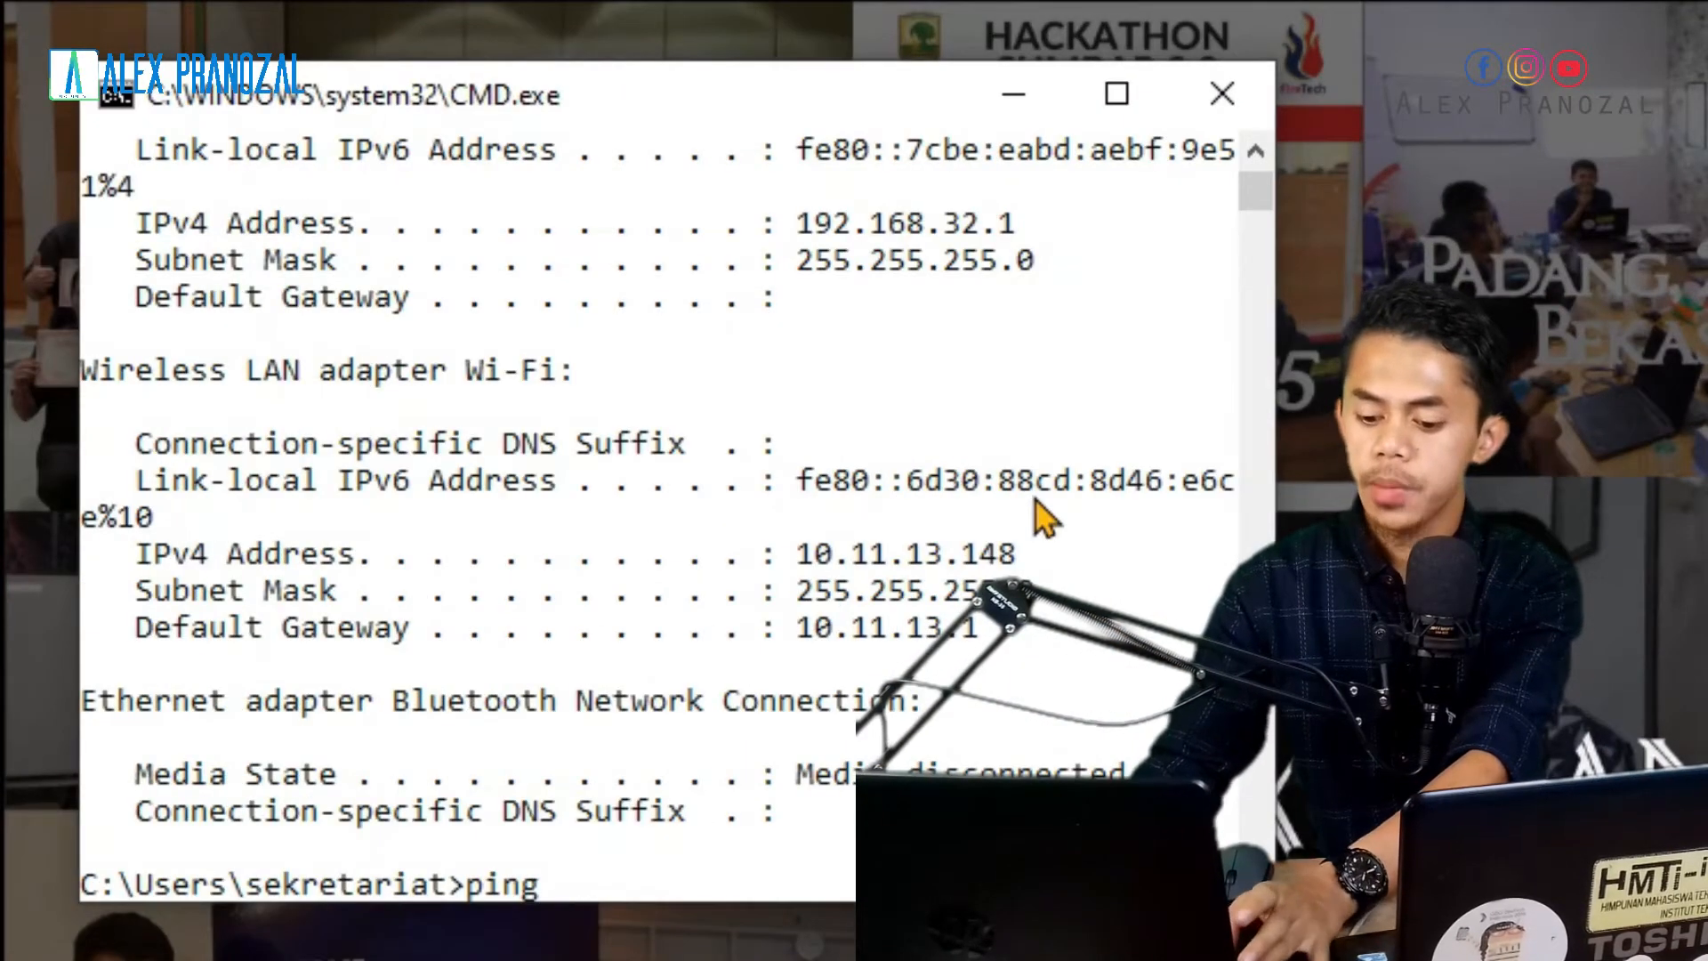
{"action": "type", "text": " 192.168.1.1"}
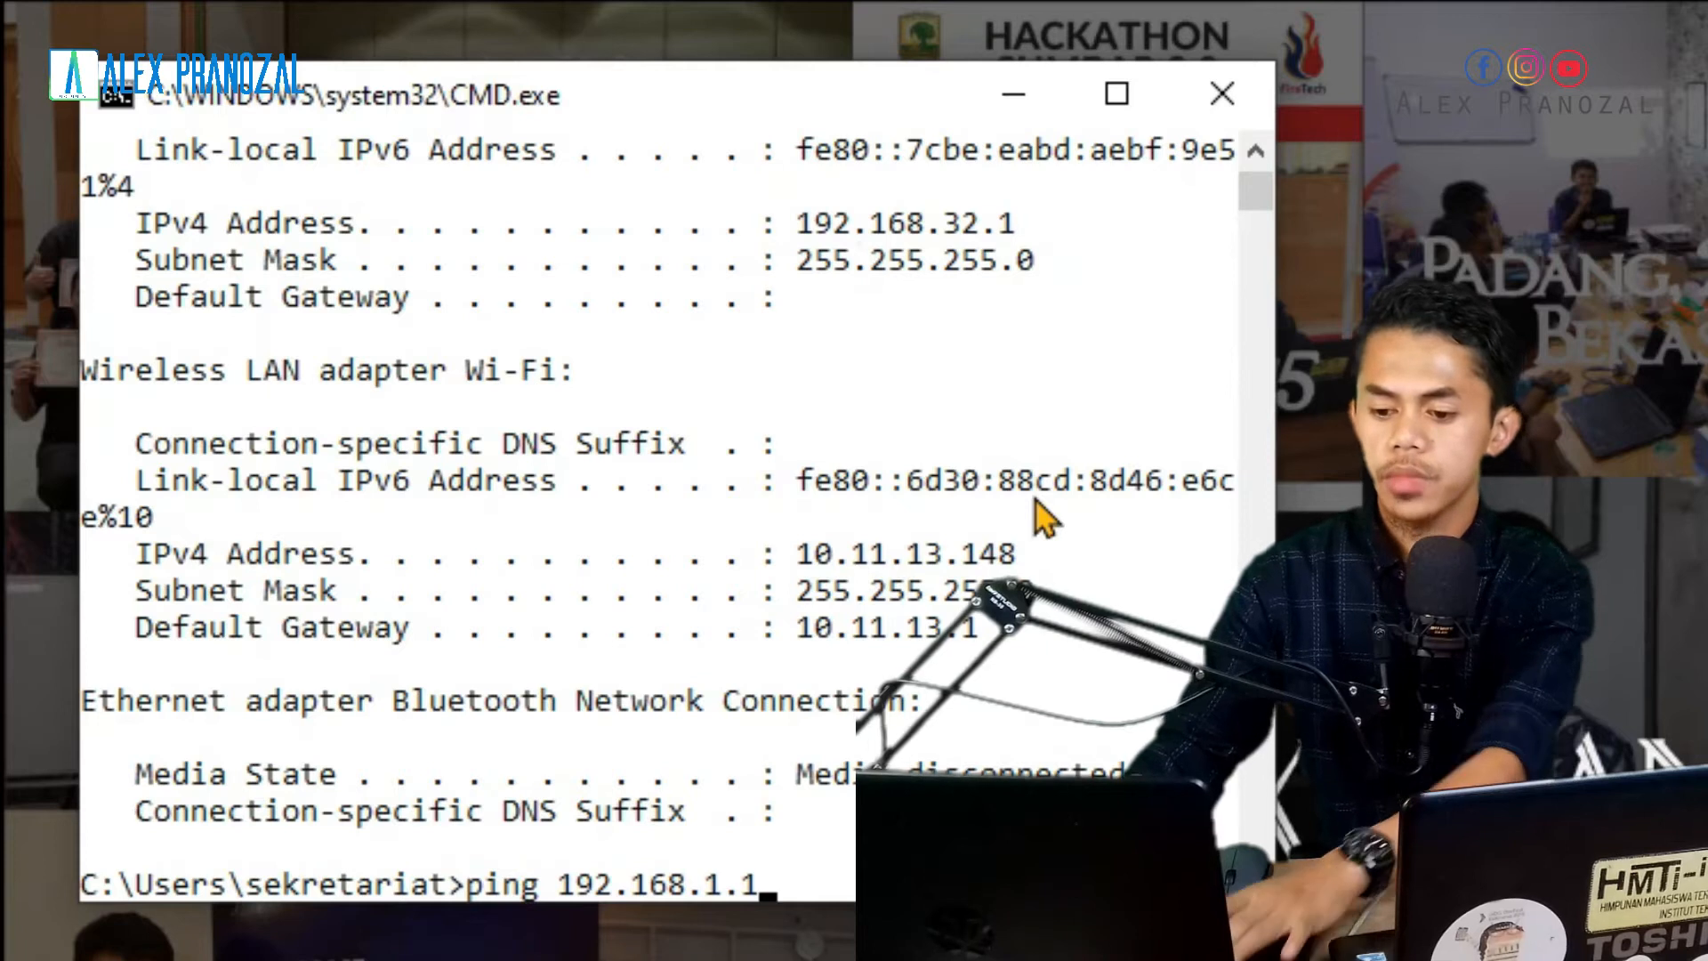
{"action": "key", "text": "Return"}
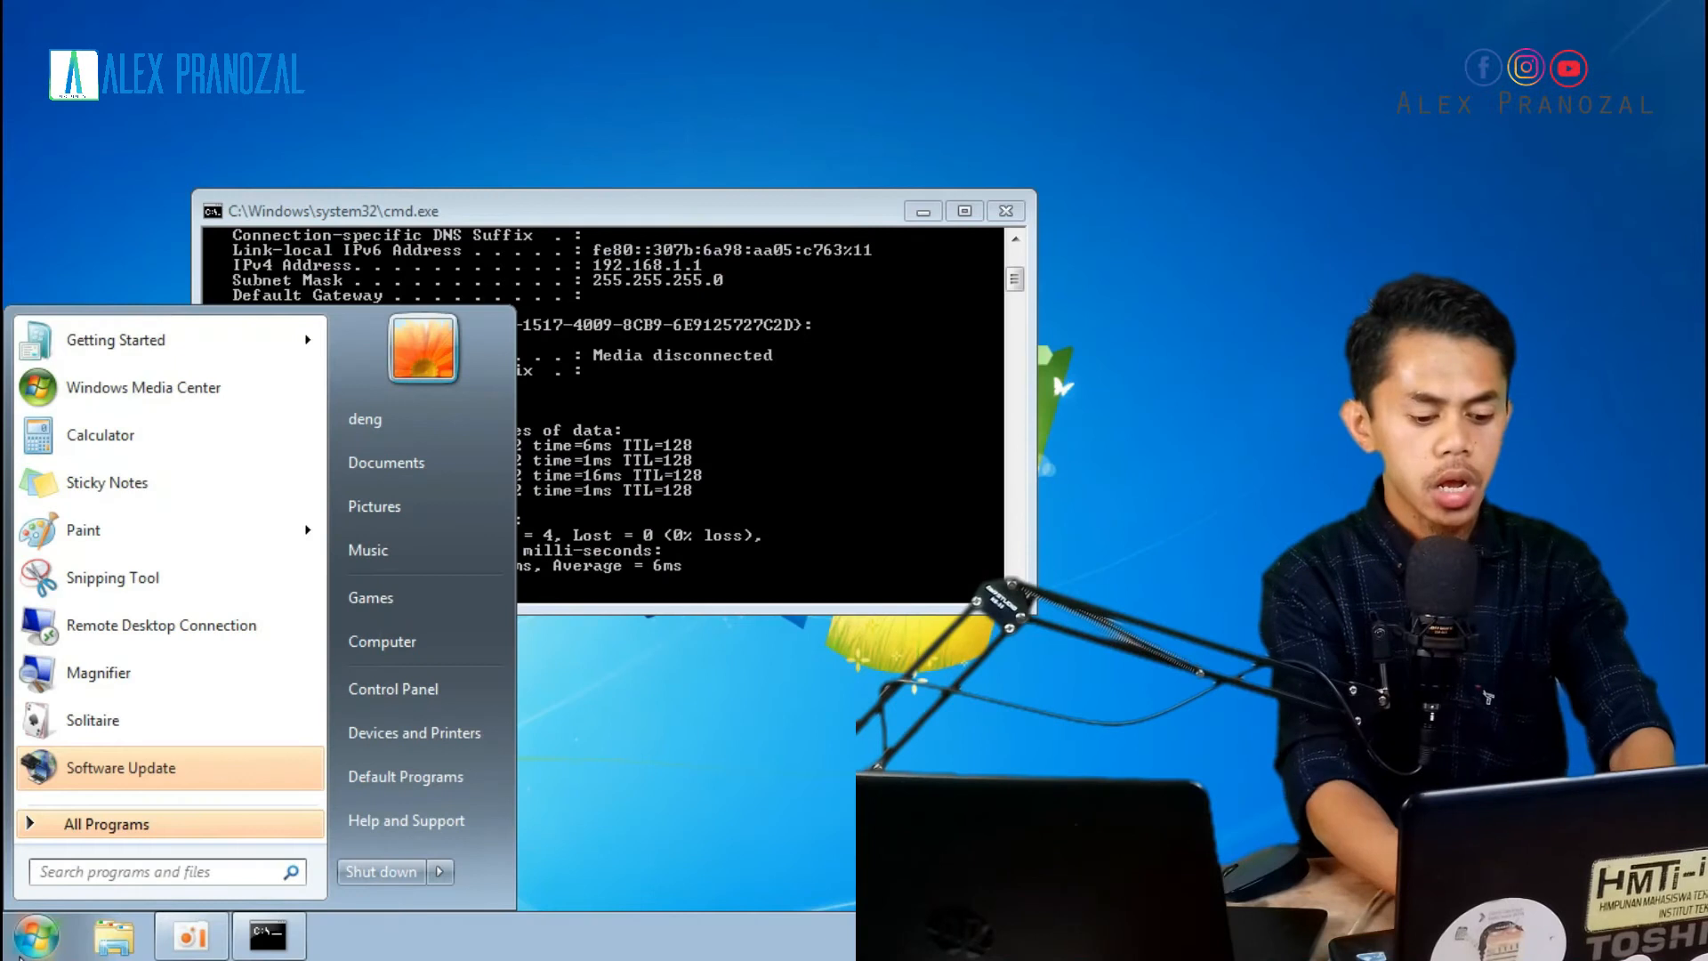
On the Windows 7 computer, open the advanced sharing settings in Control Panel and show only the Home or Work profile's options
{"action": "type", "text": "control panel"}
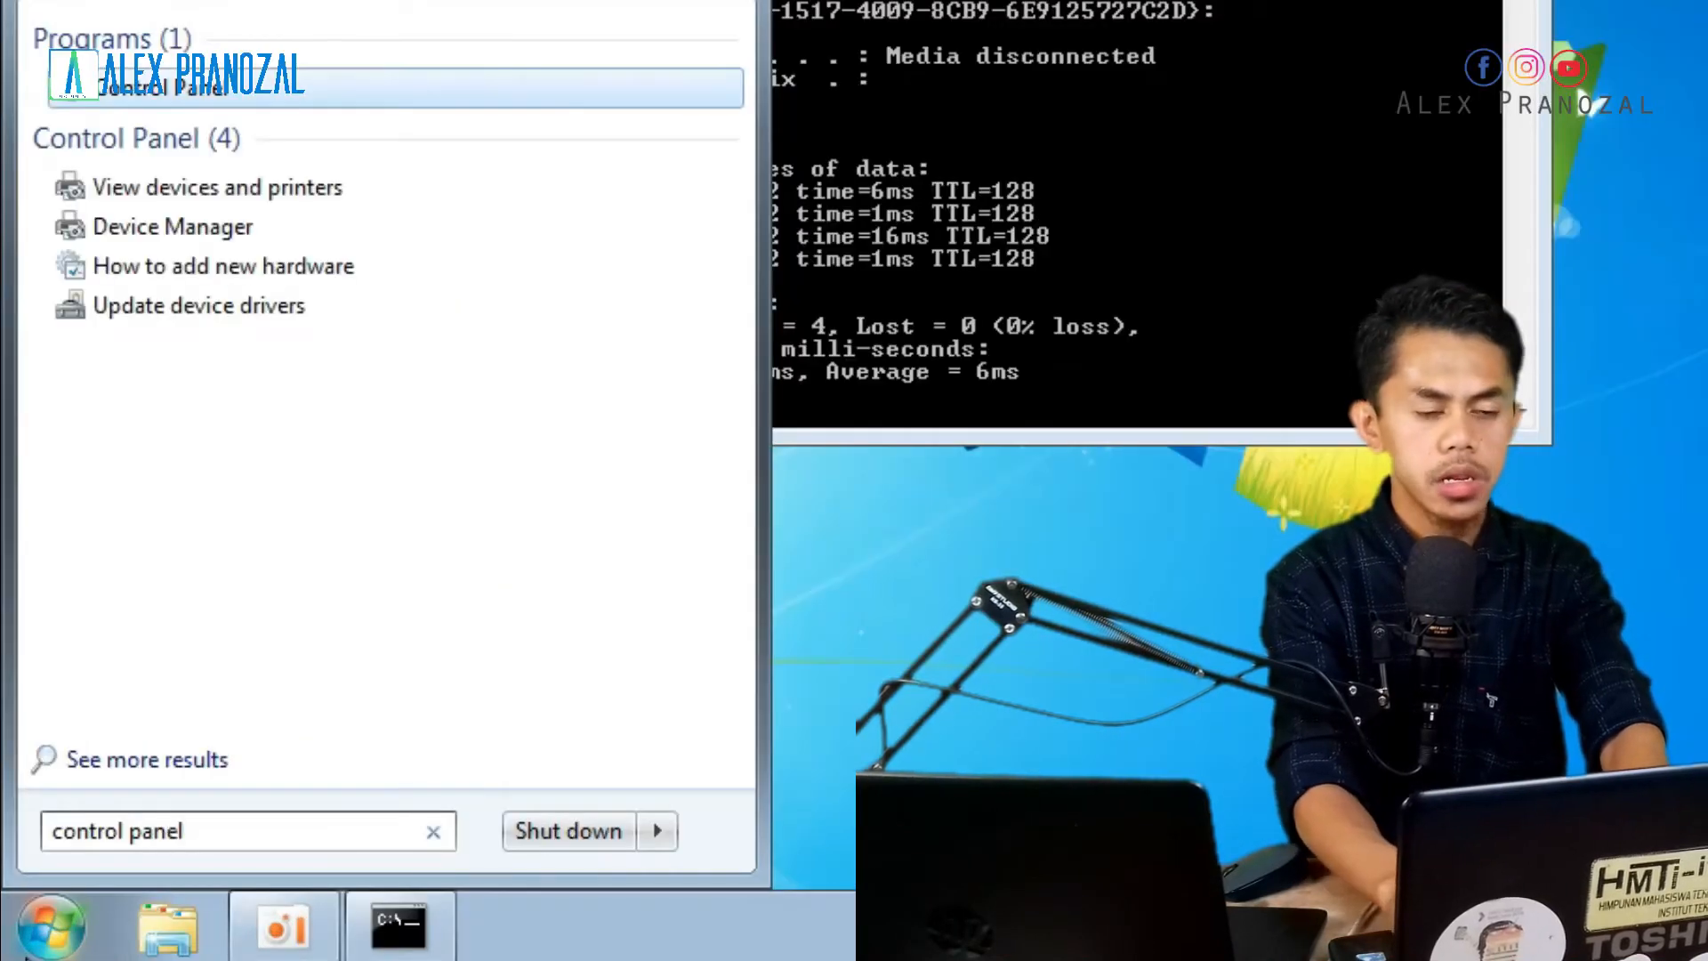
{"action": "key", "text": "Return"}
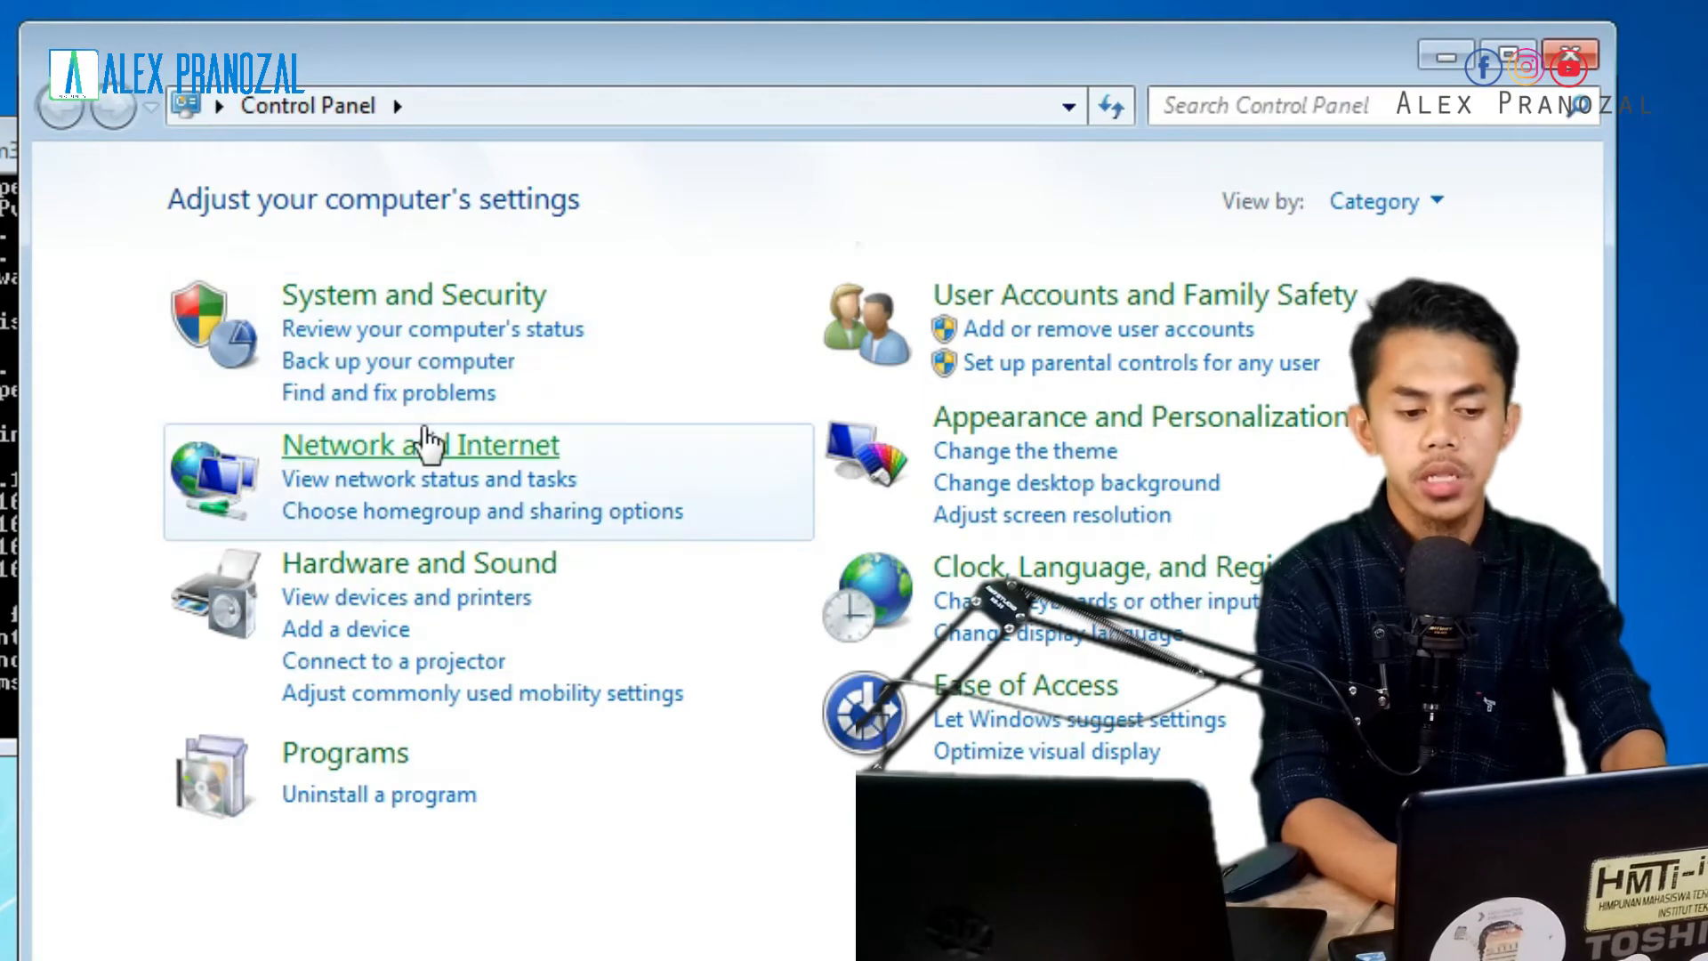
{"action": "left_click", "coordinate": [426, 442]}
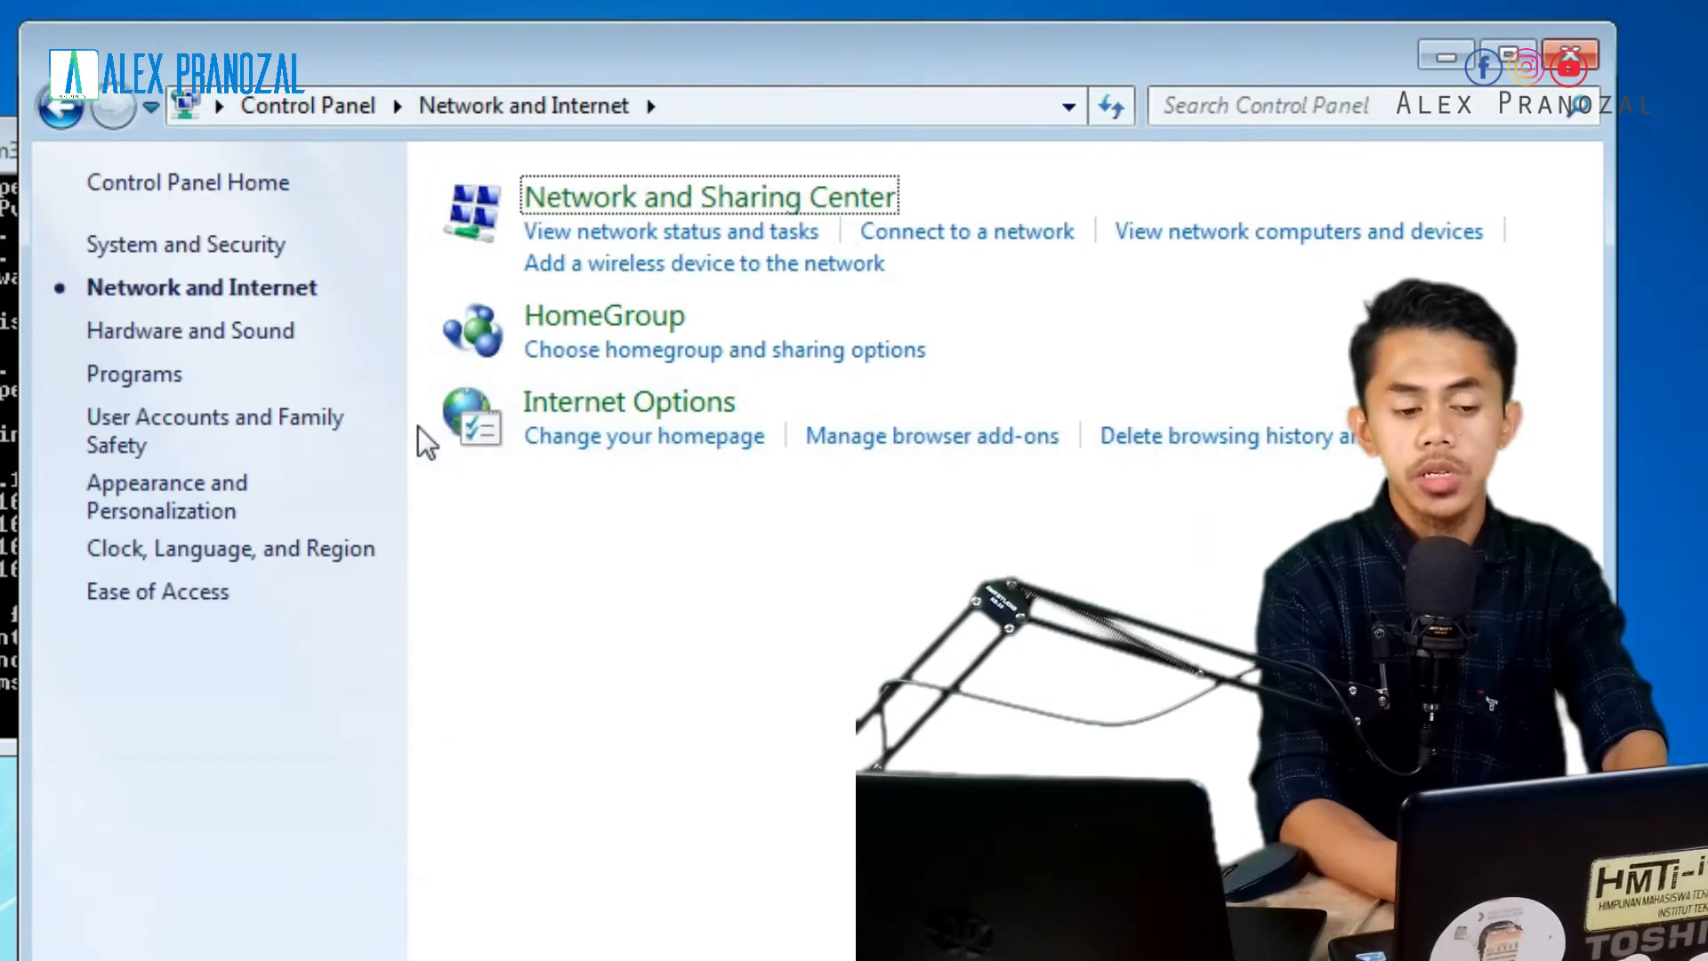
{"action": "left_click", "coordinate": [640, 221]}
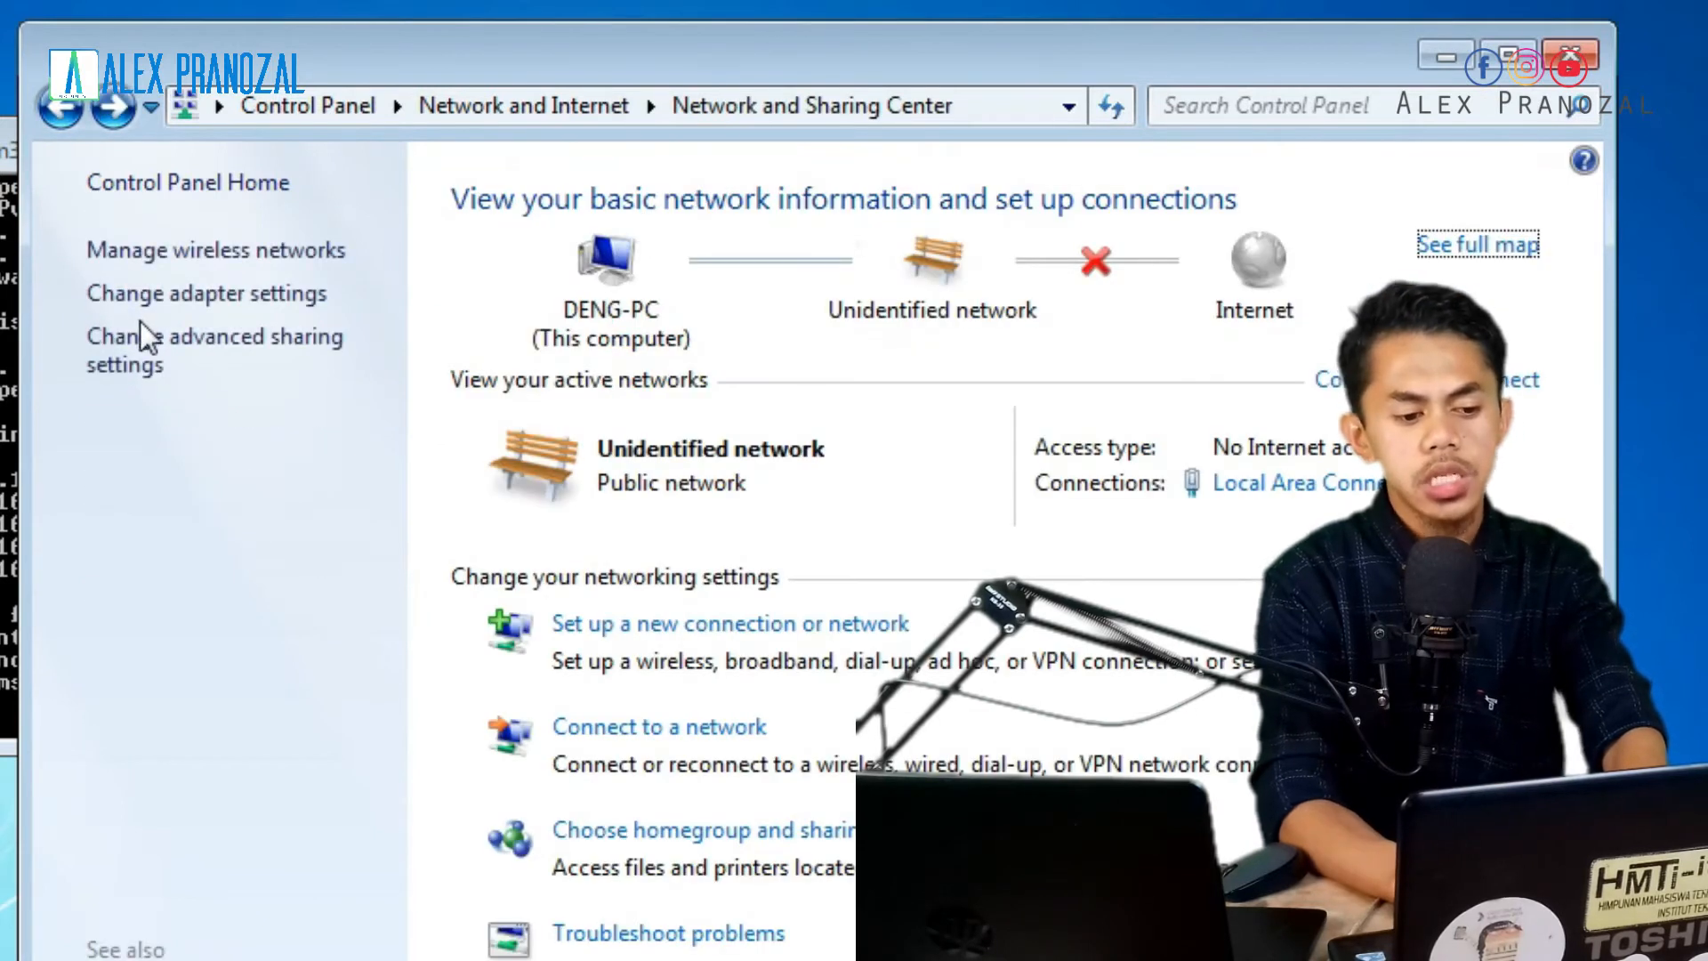
{"action": "left_click", "coordinate": [190, 349]}
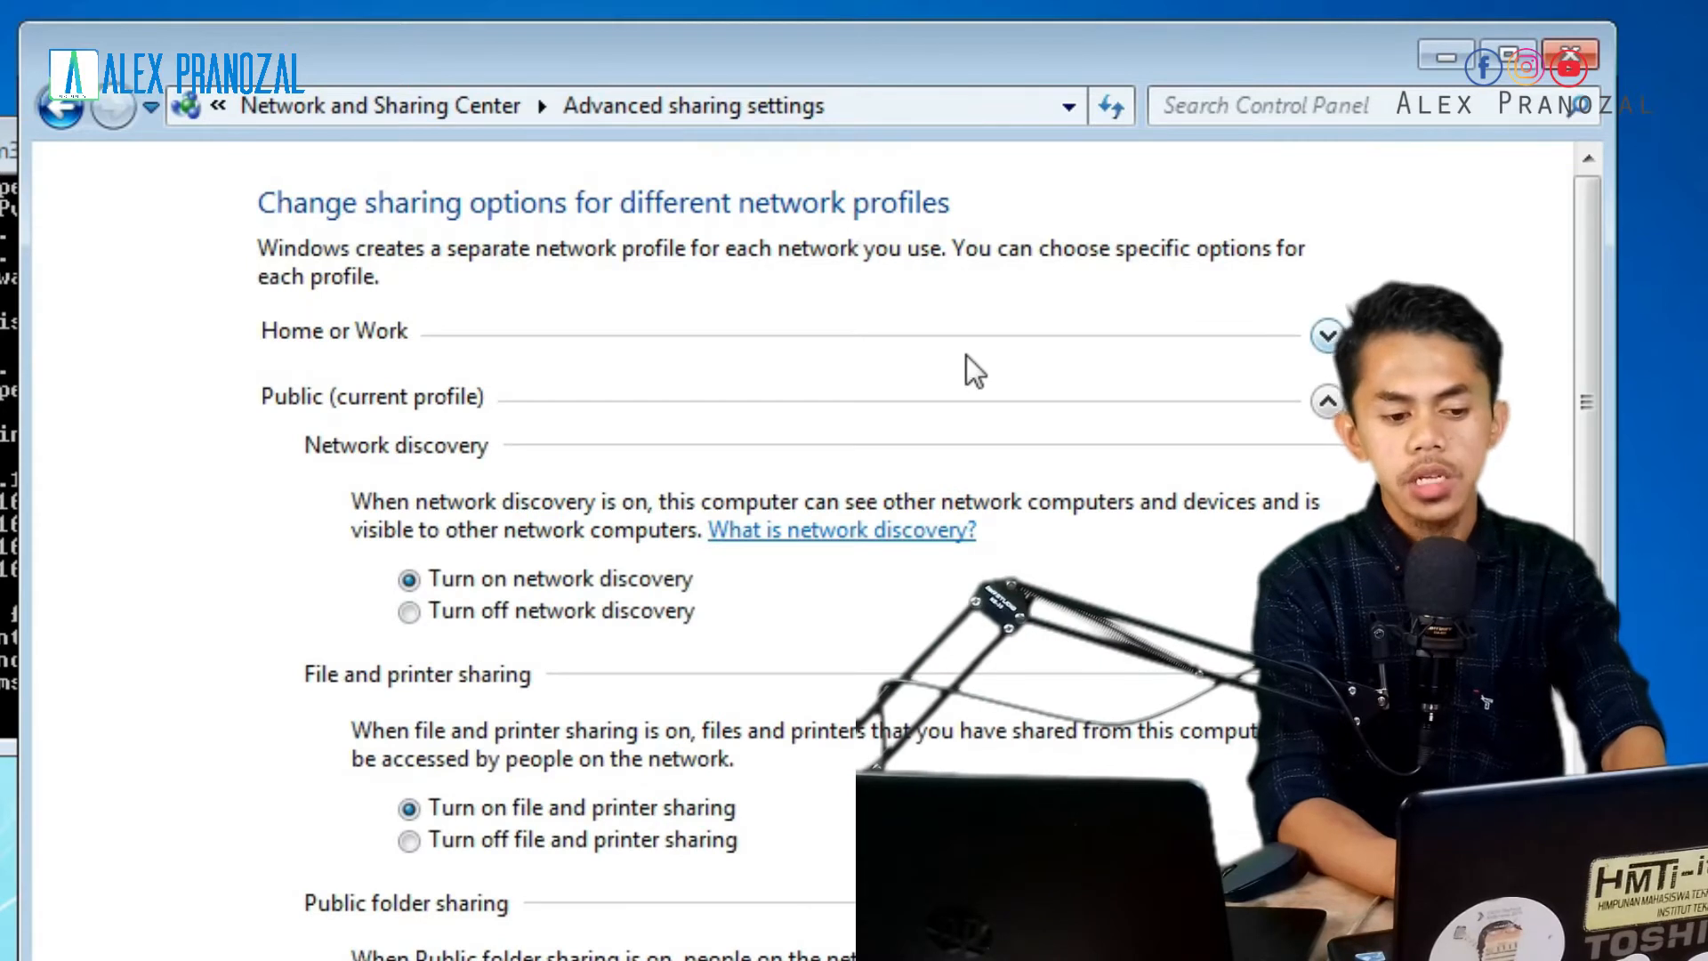
{"action": "left_click", "coordinate": [1327, 402]}
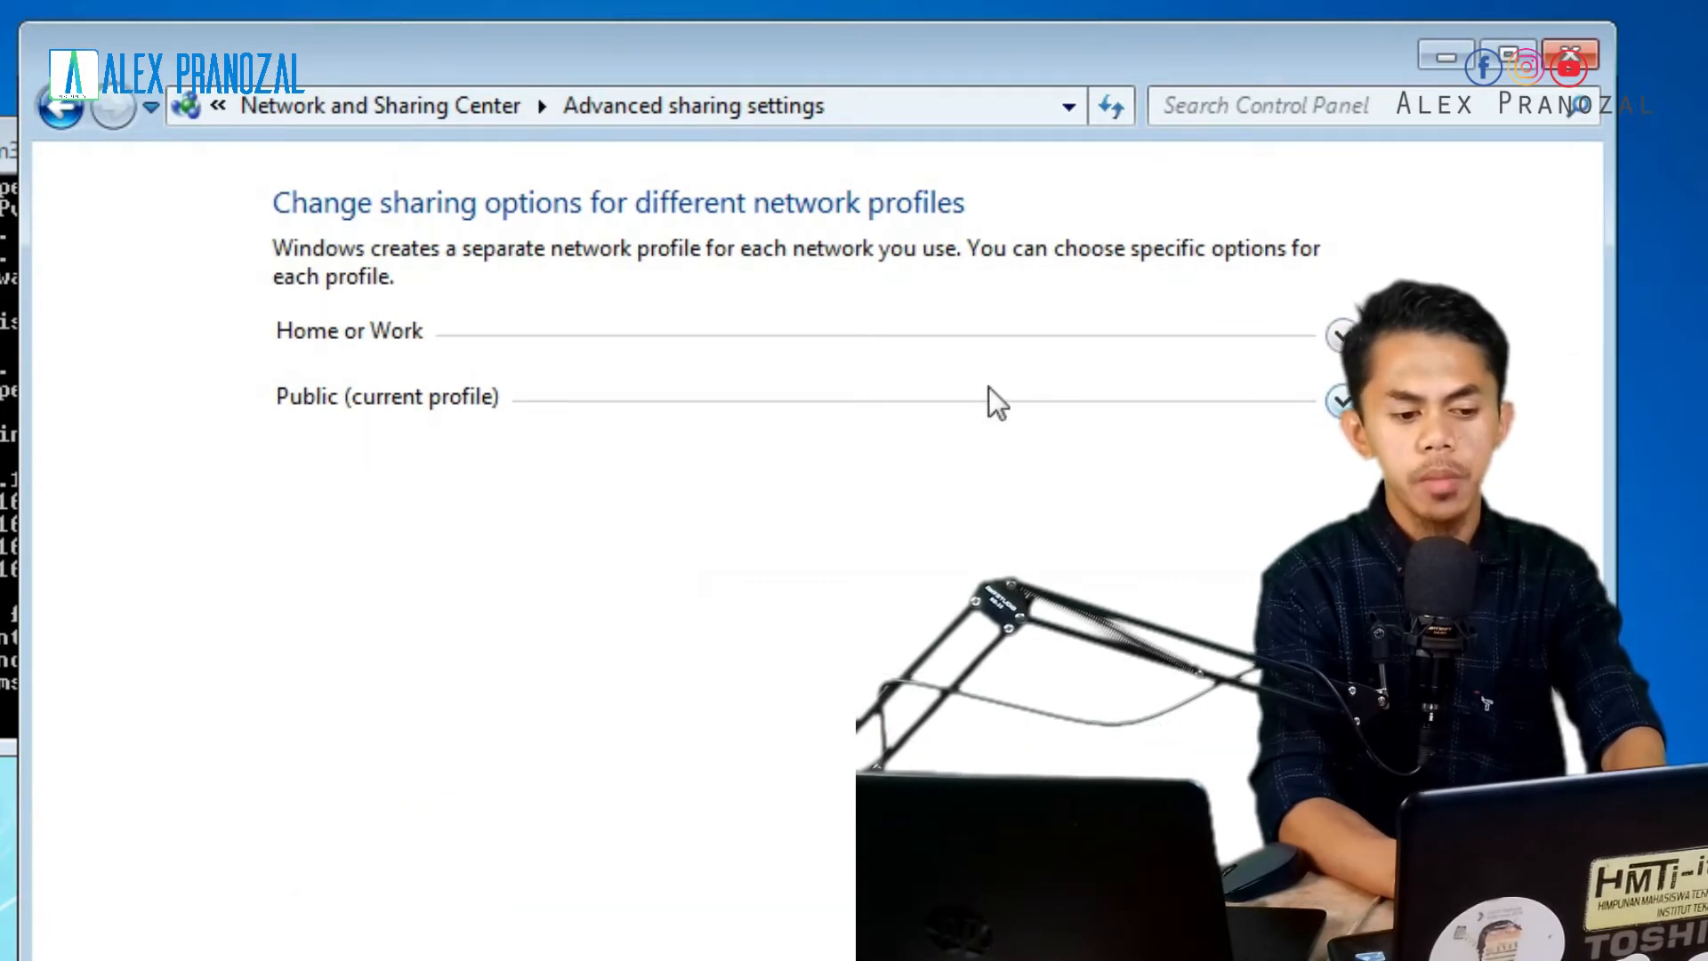
{"action": "left_click", "coordinate": [1339, 333]}
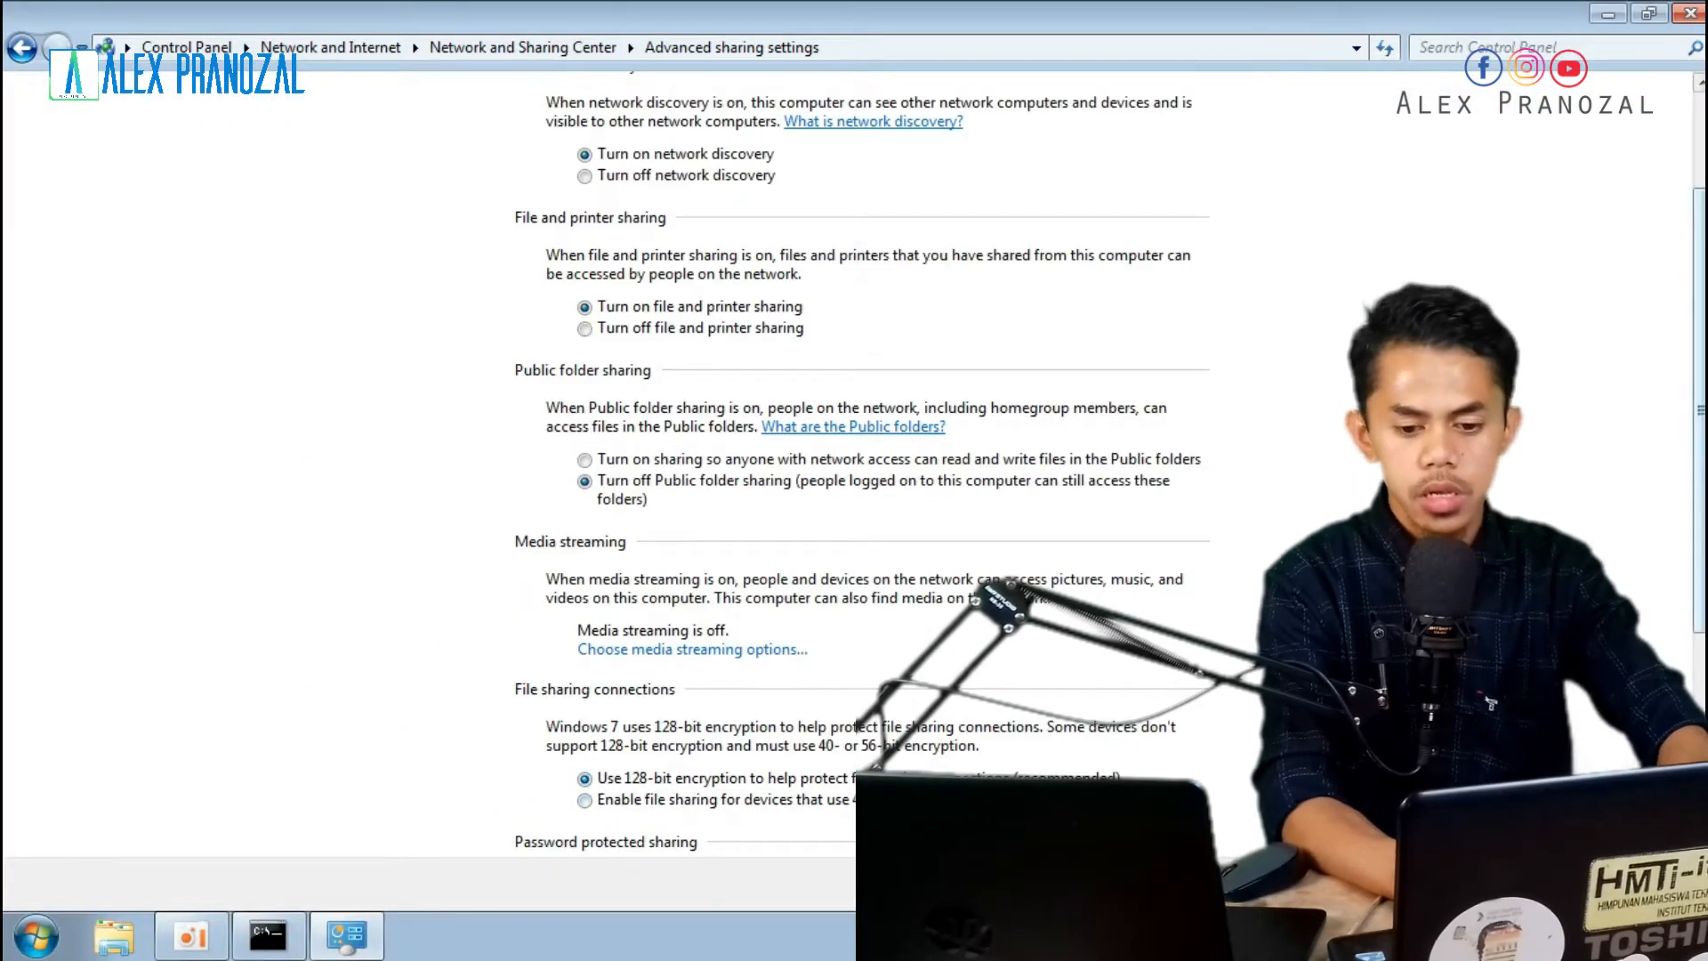
Turn off password protected sharing for the Home or Work network profile
{"action": "scroll", "coordinate": [854, 462], "scroll_direction": "down", "scroll_amount": 5}
{"action": "scroll", "coordinate": [934, 774], "scroll_direction": "down", "scroll_amount": 3}
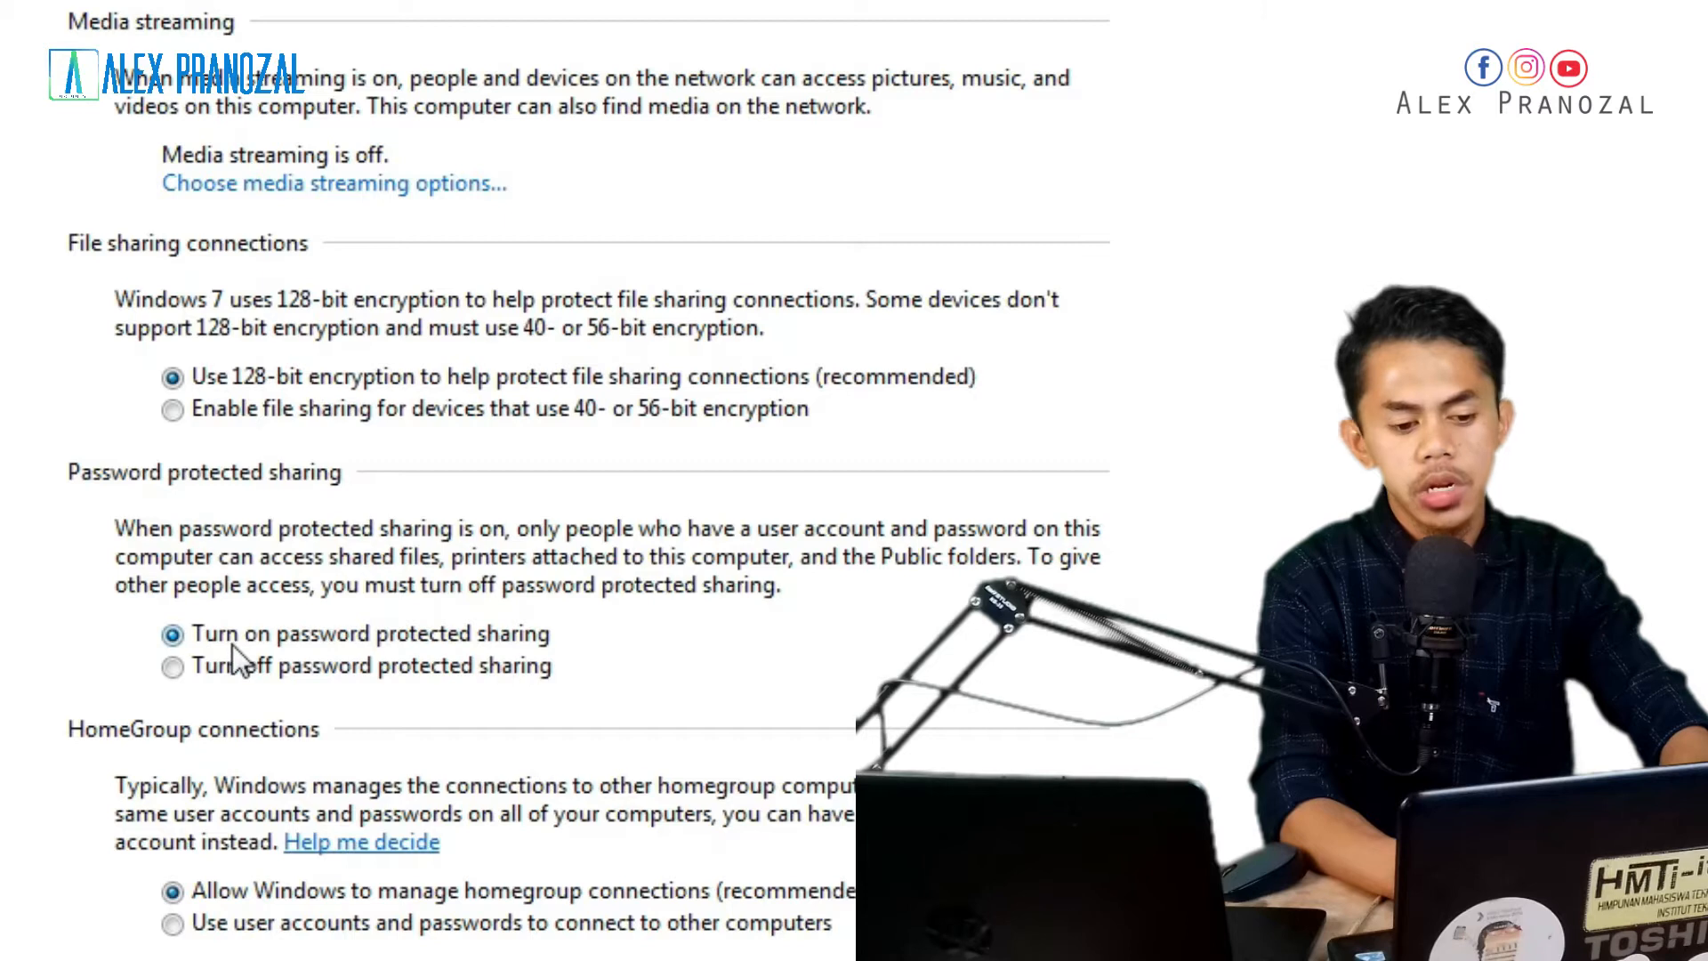
{"action": "left_click", "coordinate": [173, 666]}
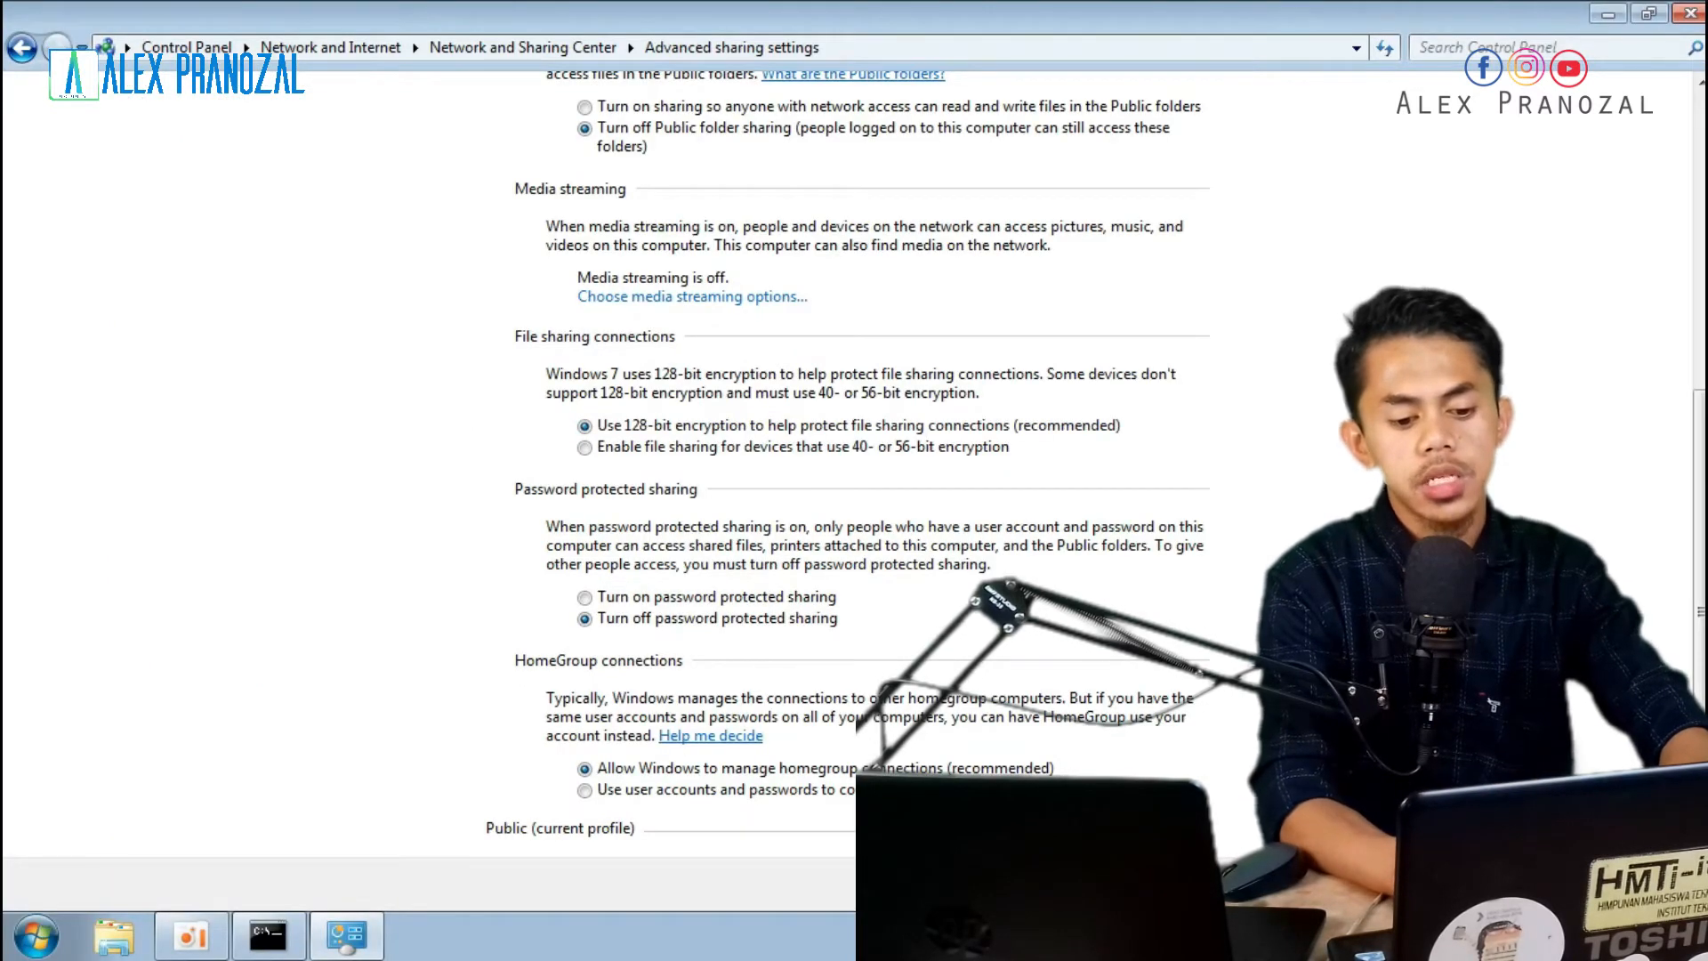
{"action": "scroll", "coordinate": [651, 832], "scroll_direction": "down", "scroll_amount": 4}
{"action": "left_click", "coordinate": [651, 837]}
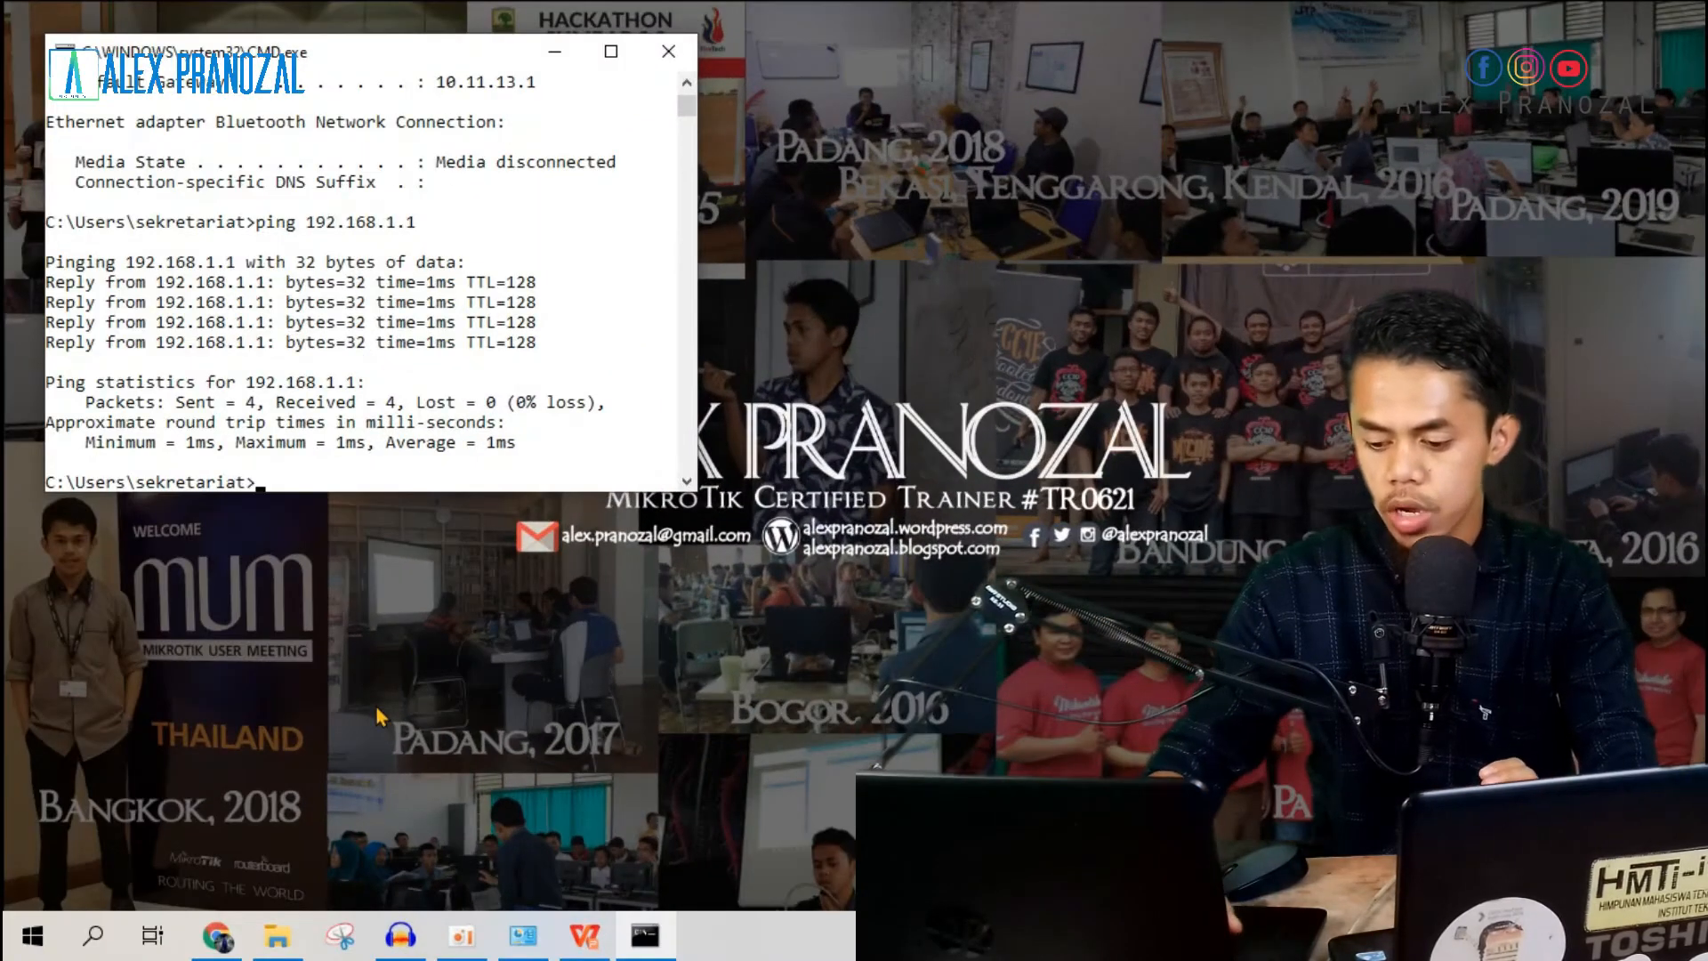
On the other computer, browse to \\192.168.1.1 in File Explorer to check its shared items
{"action": "key", "text": "super+e"}
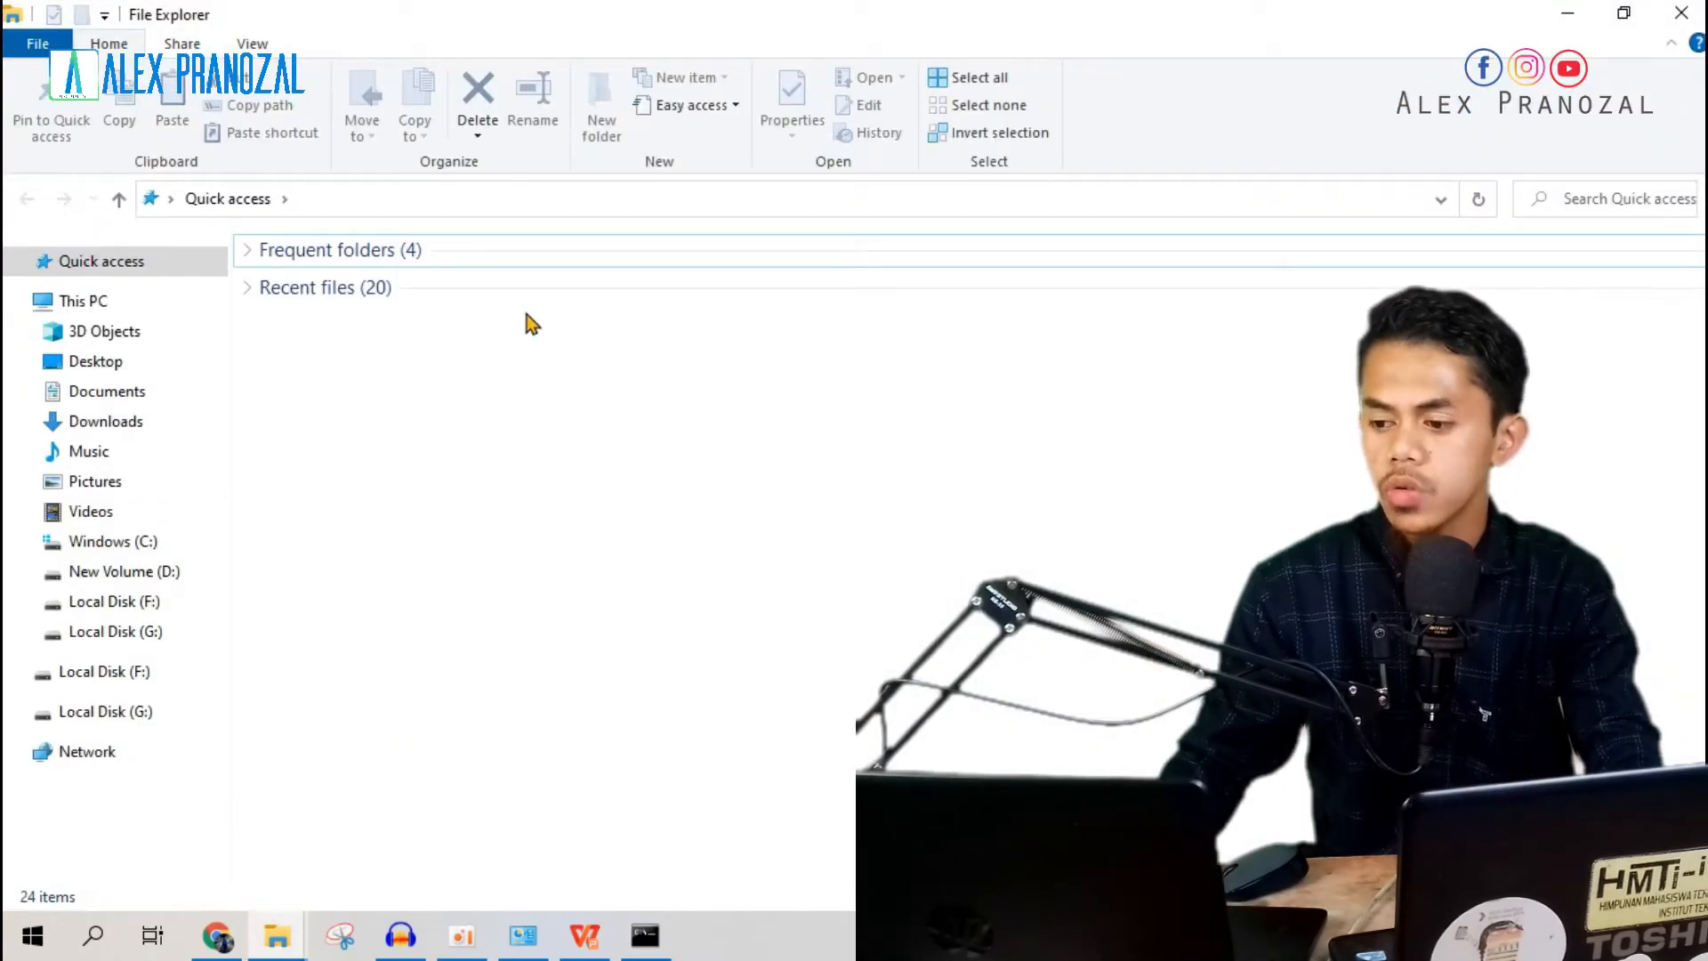
{"action": "left_click", "coordinate": [541, 203]}
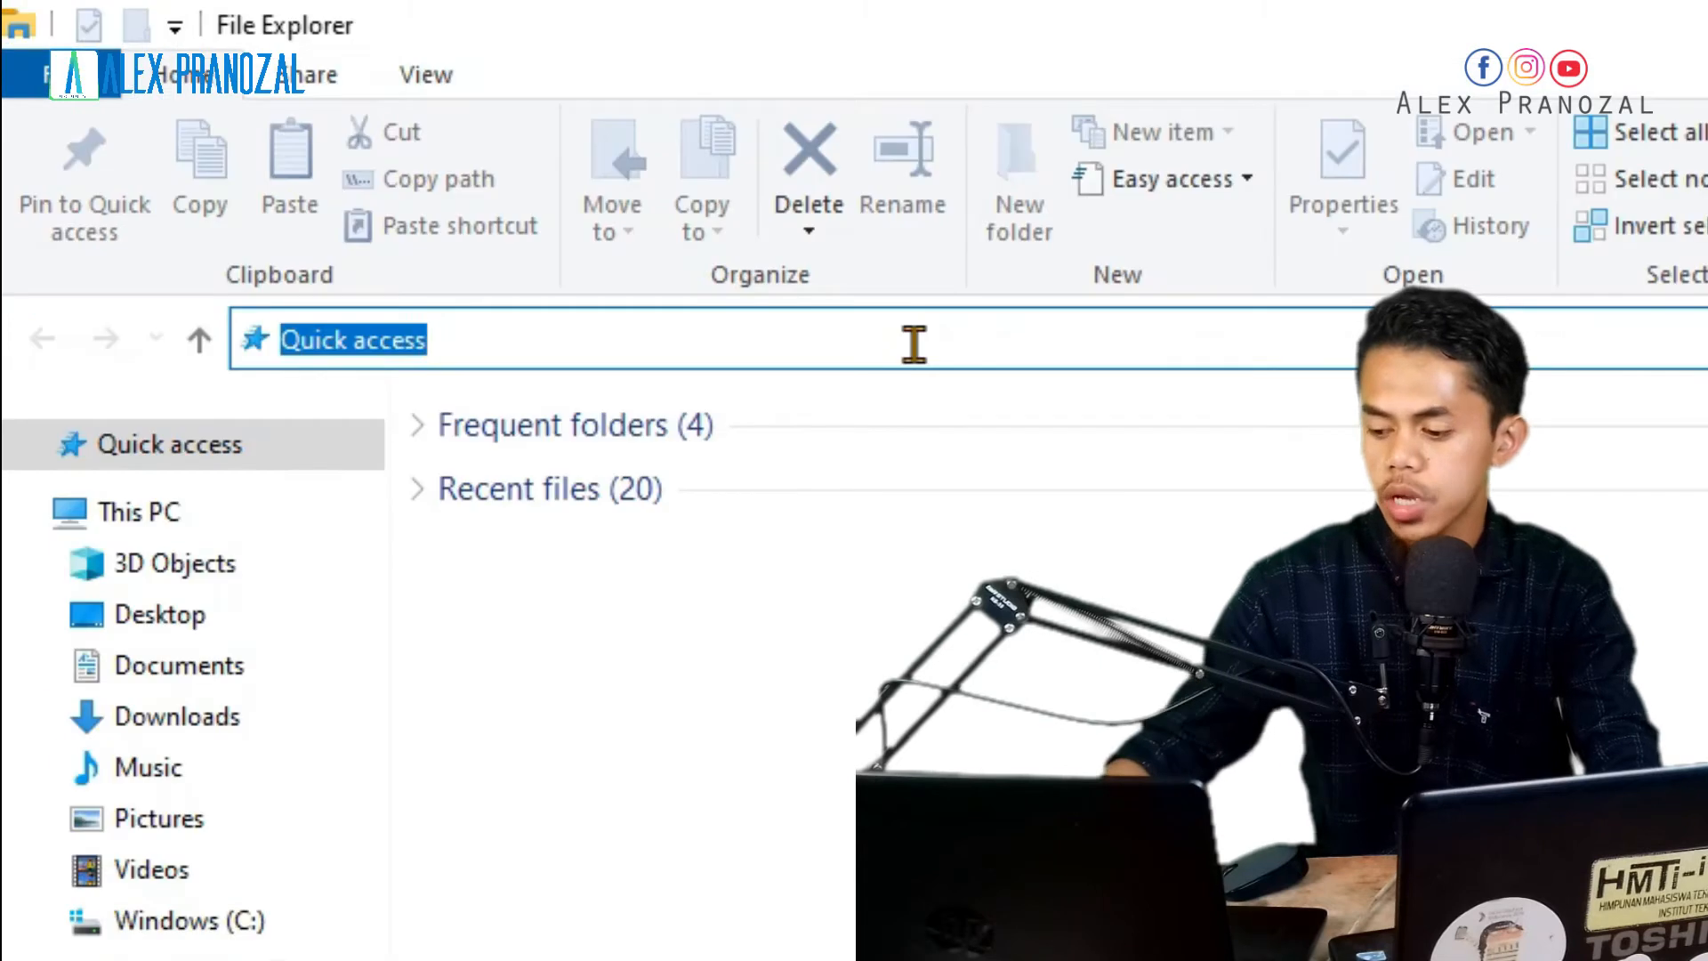
{"action": "key", "text": "BackSpace"}
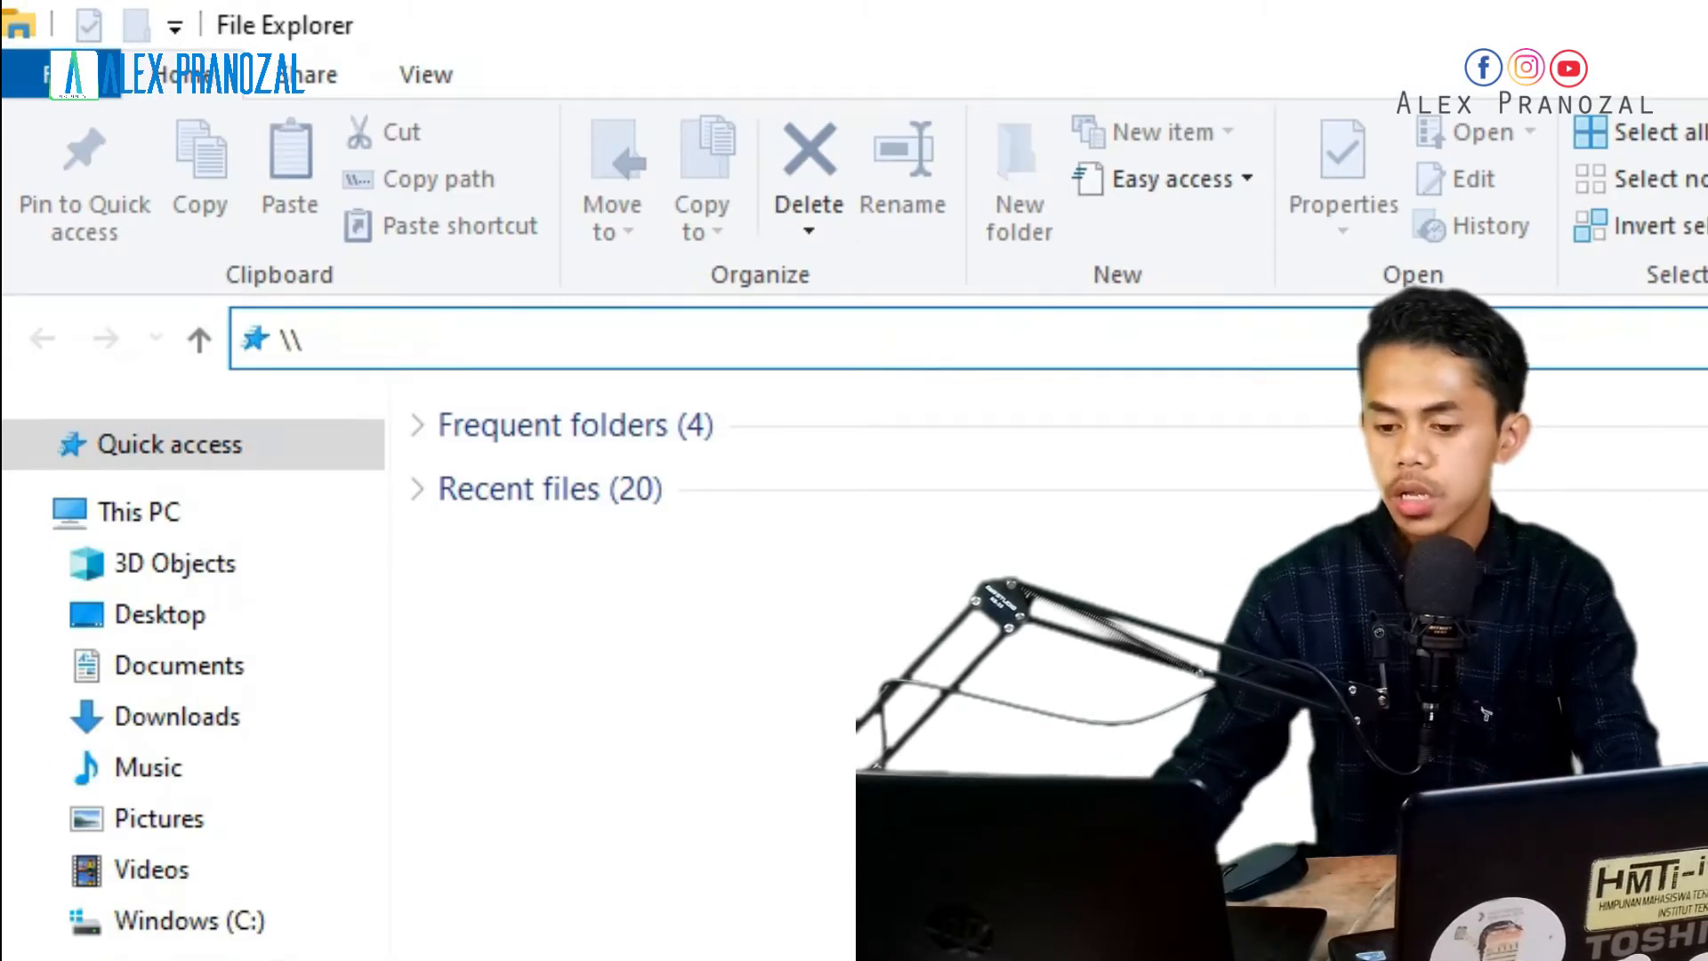
{"action": "left_click", "coordinate": [282, 339]}
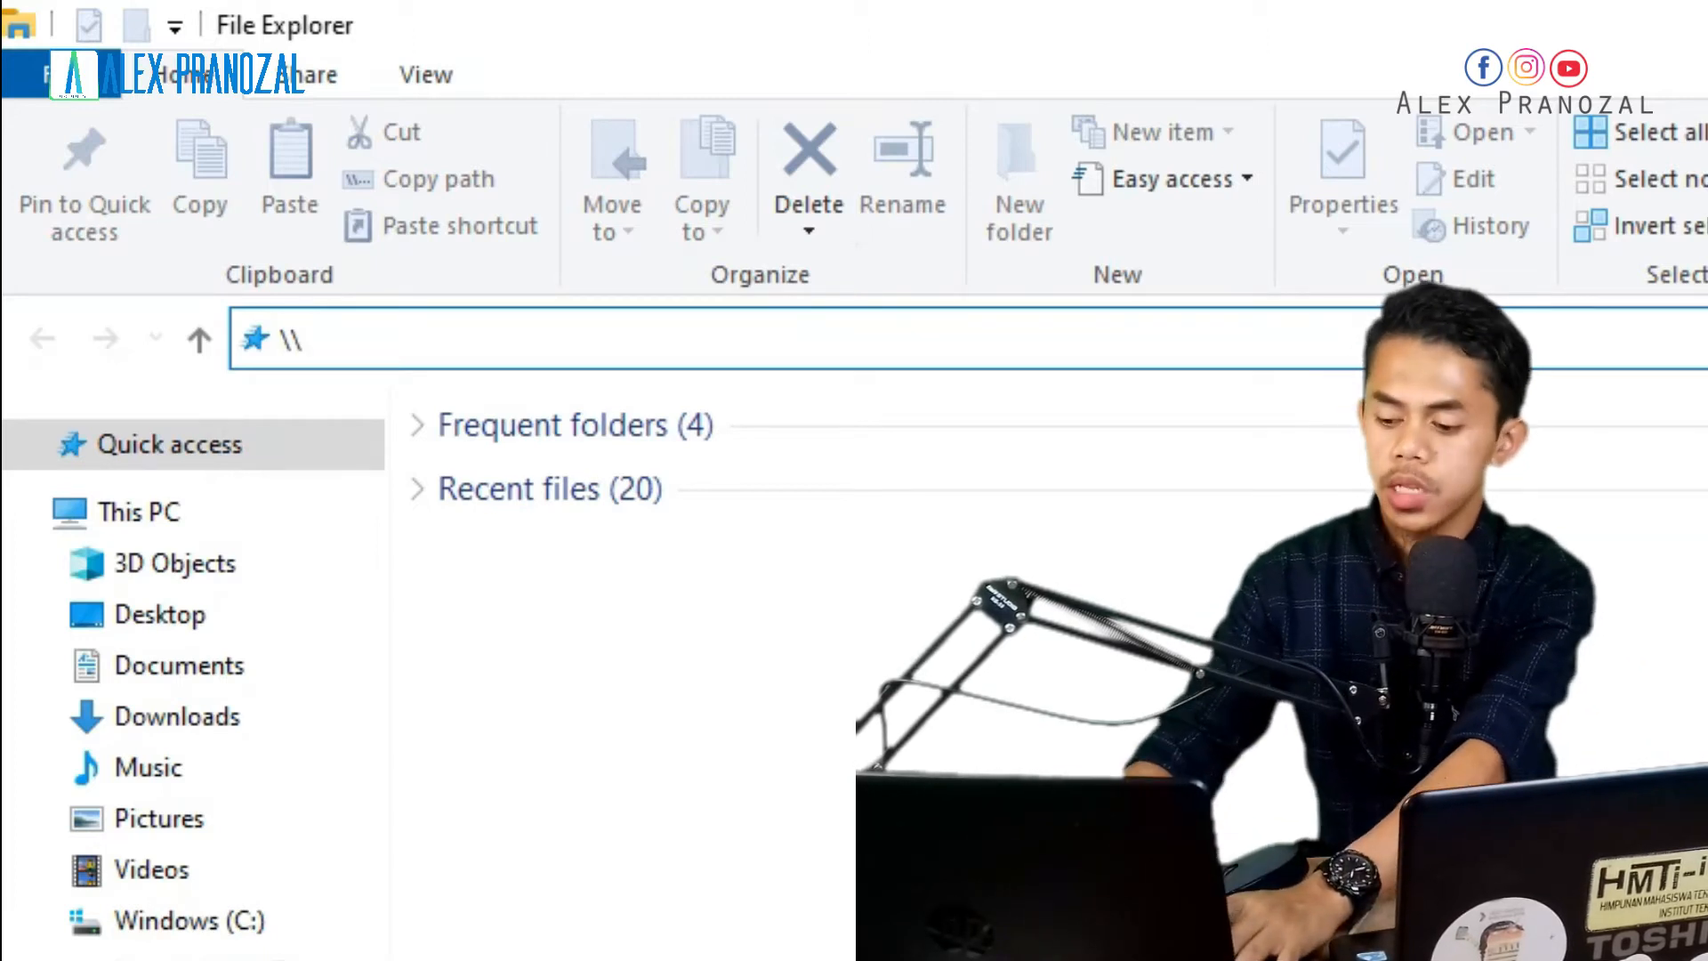
{"action": "type", "text": "192."}
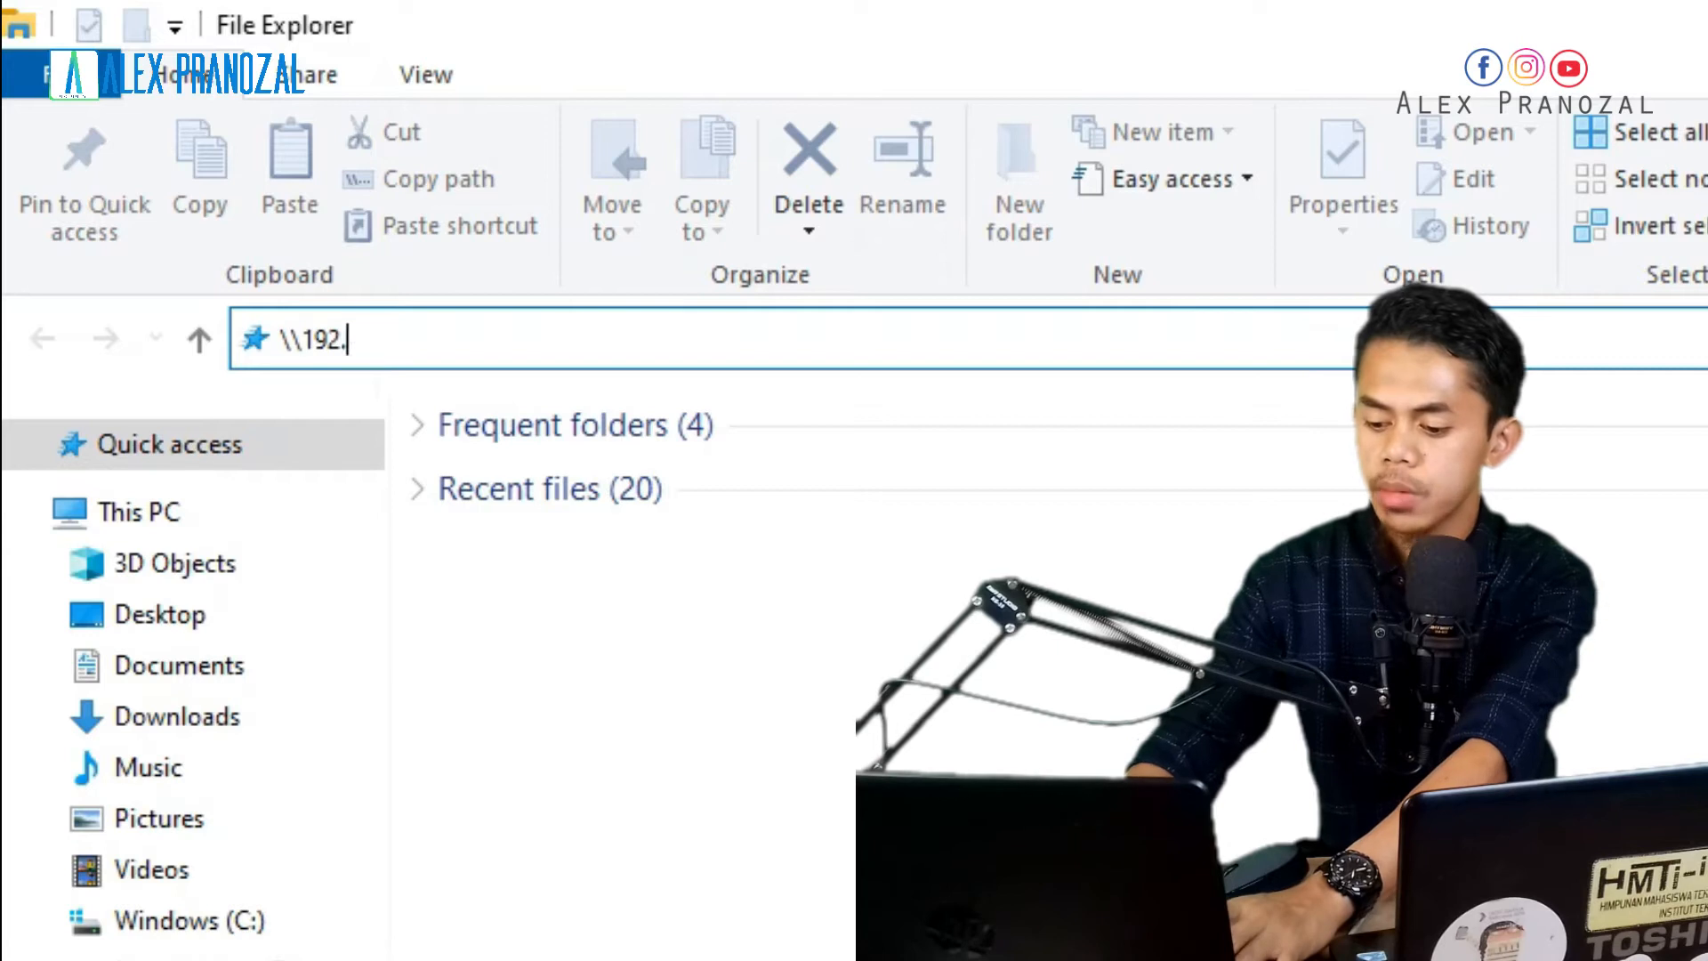
{"action": "type", "text": "168.1.1"}
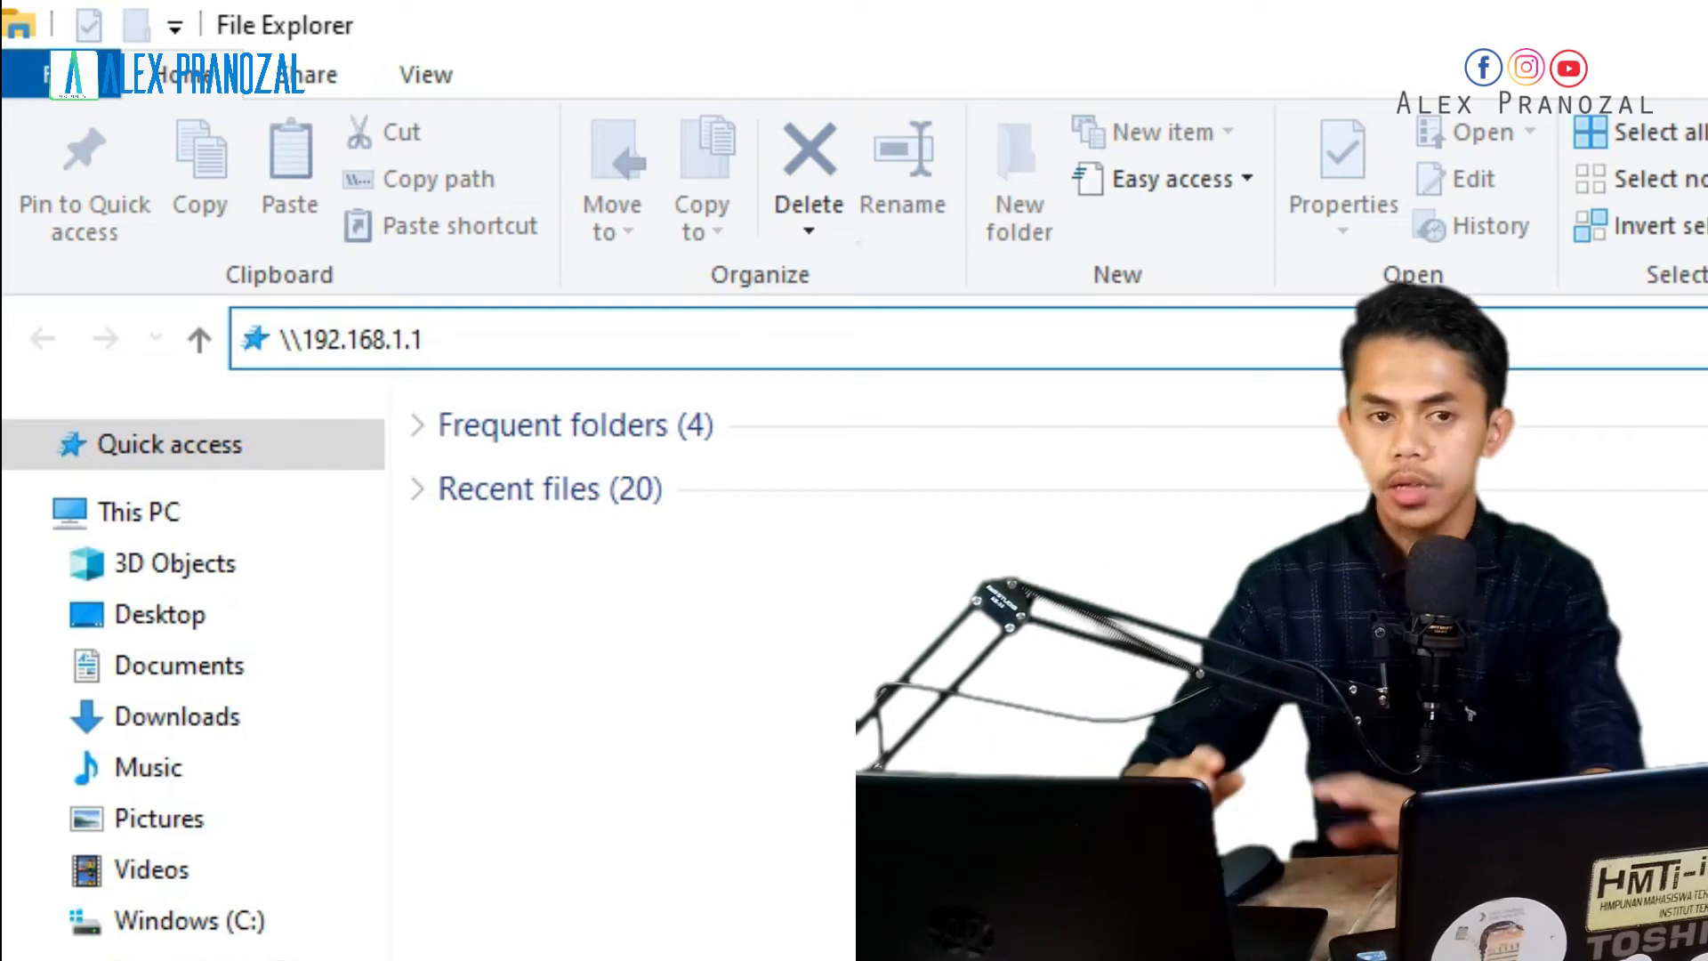
{"action": "key", "text": "Return"}
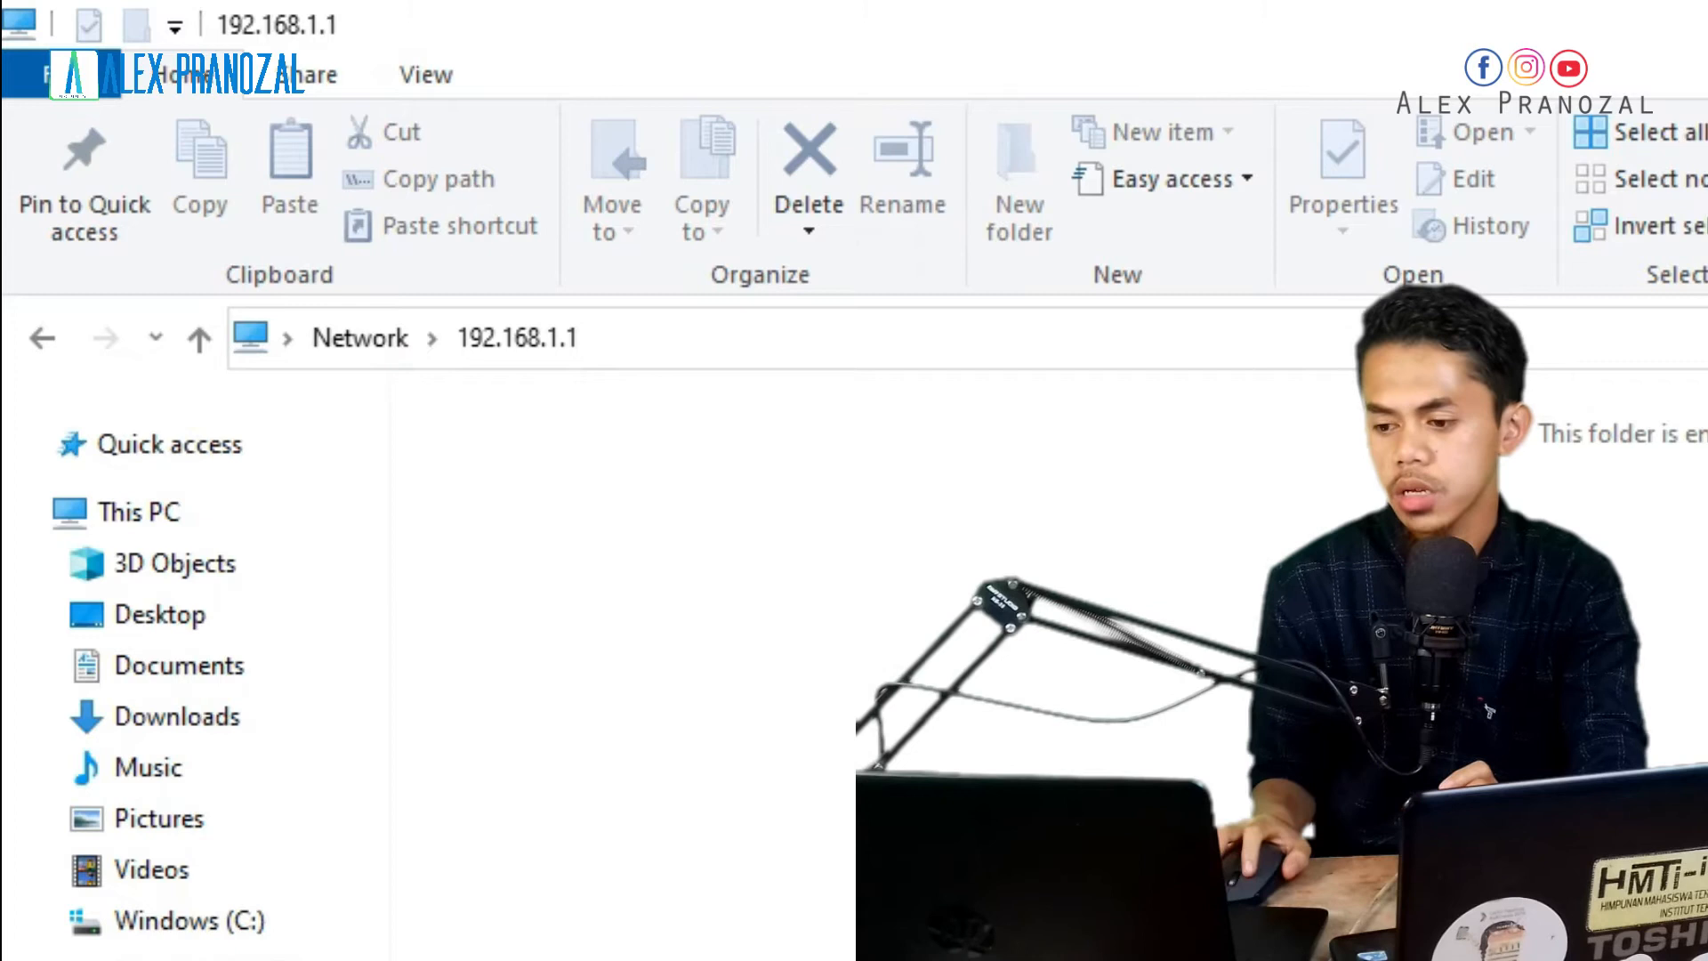
{"action": "right_click", "coordinate": [941, 131]}
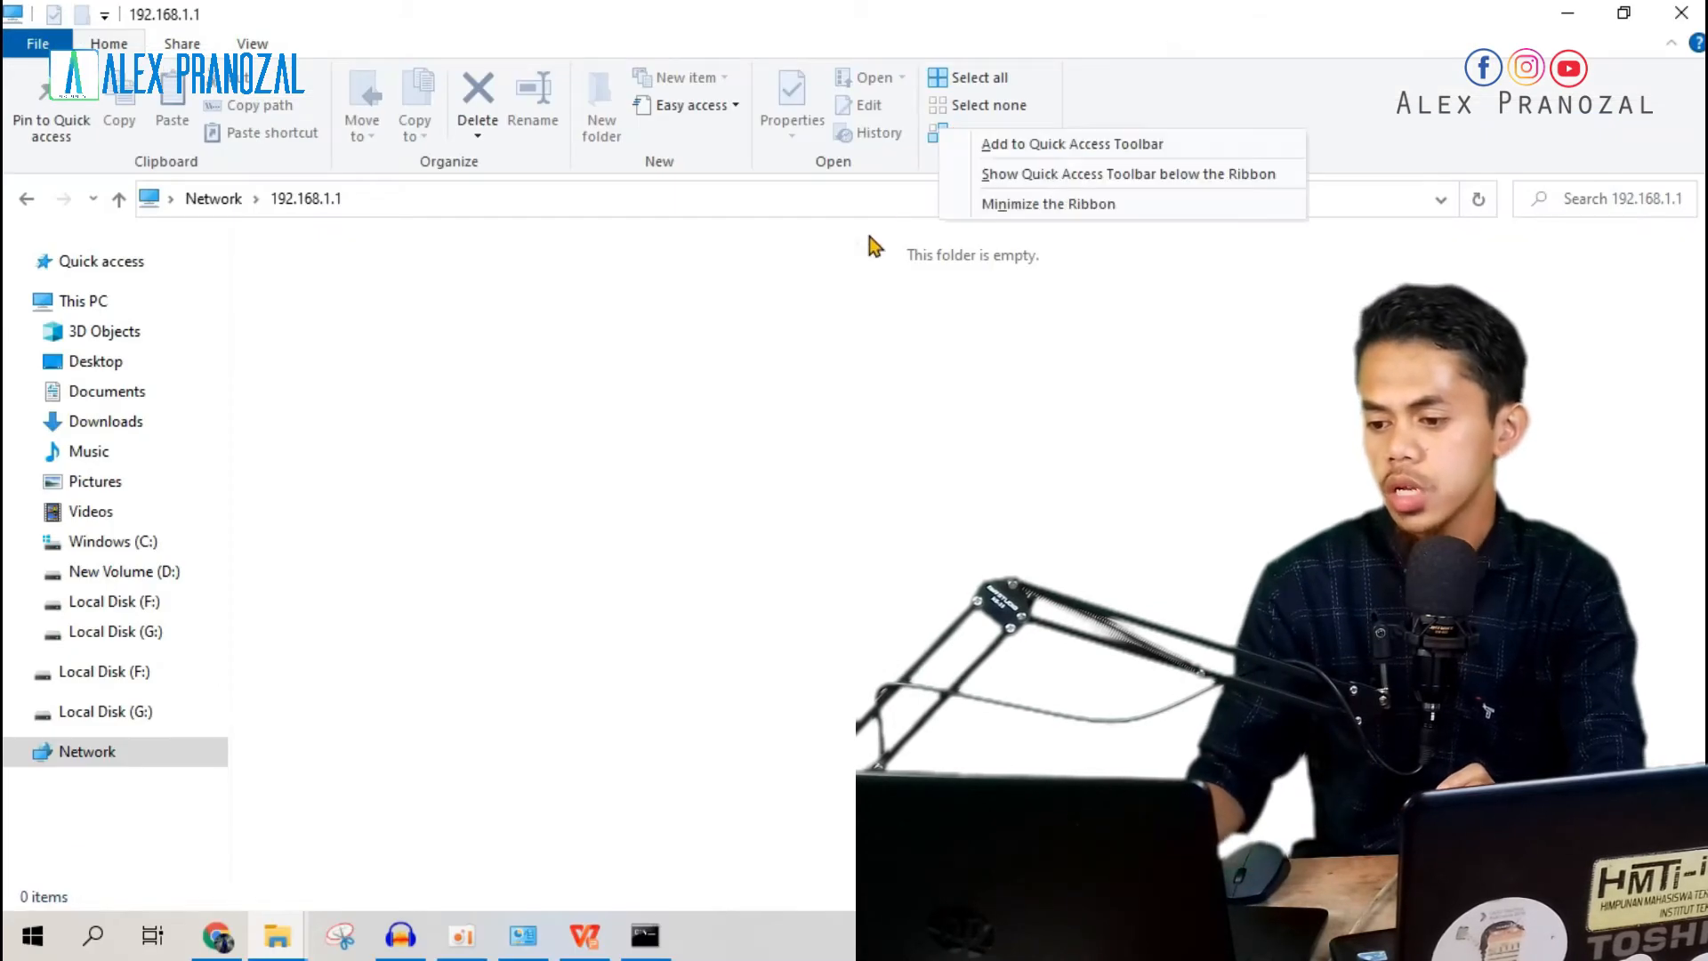
{"action": "left_click", "coordinate": [899, 259]}
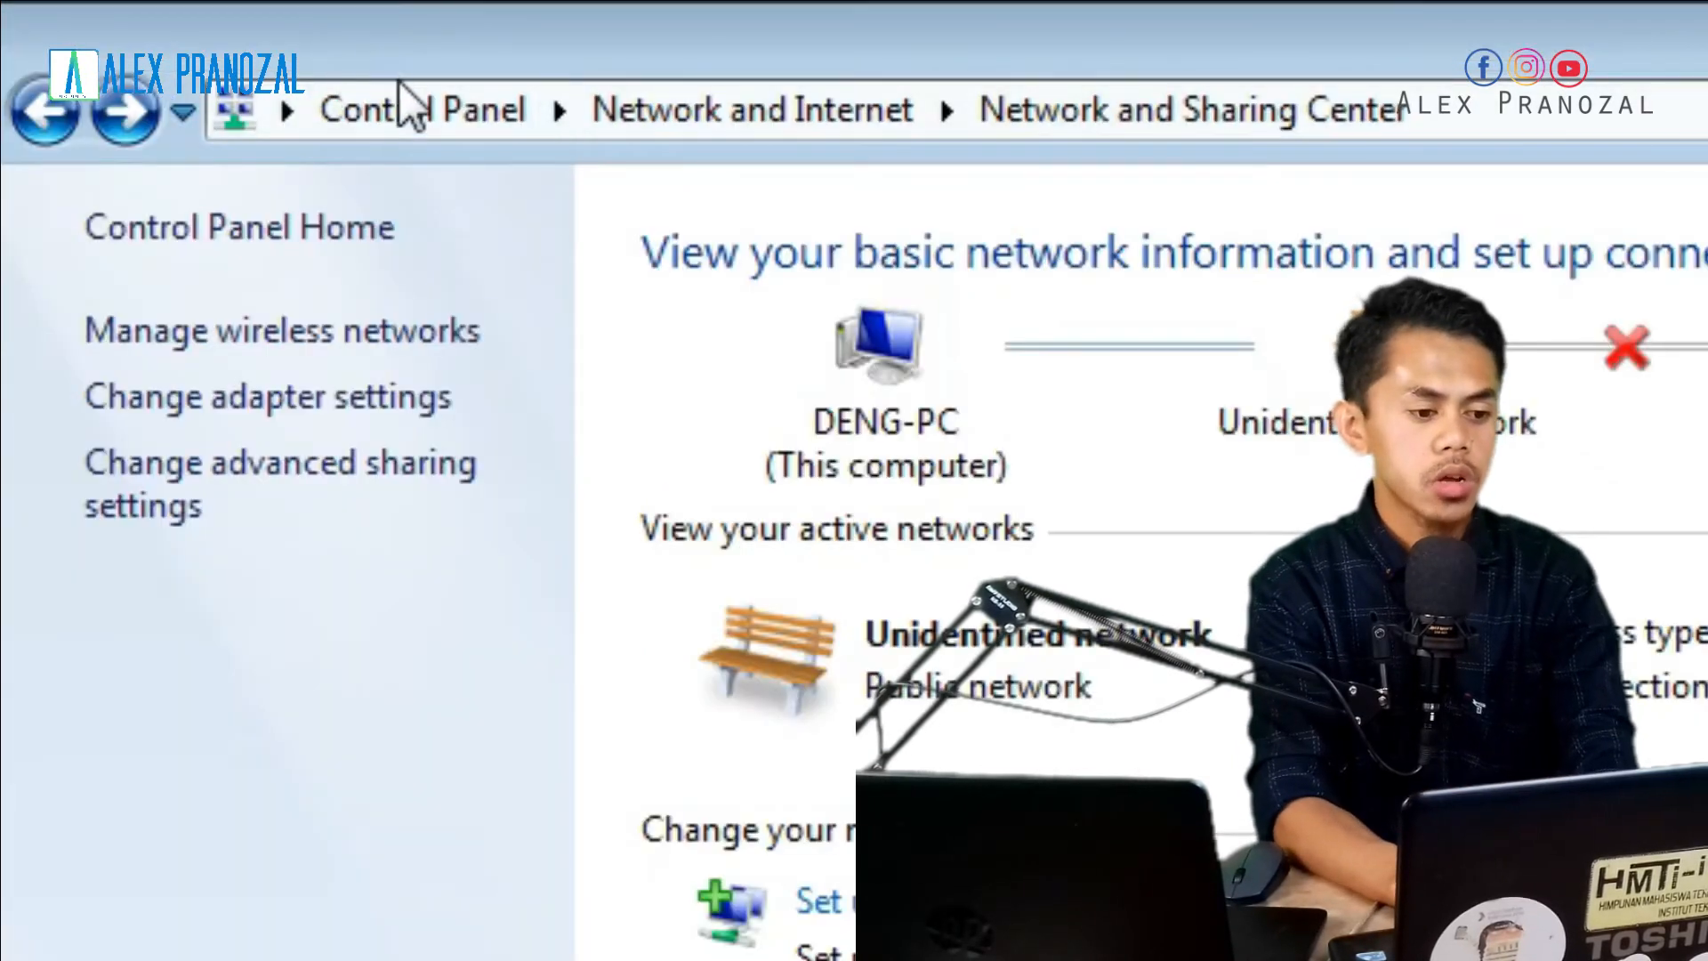
On the Windows 7 computer, open the printer properties of the EPSON L310 Series from Devices and Printers
{"action": "left_click", "coordinate": [447, 107]}
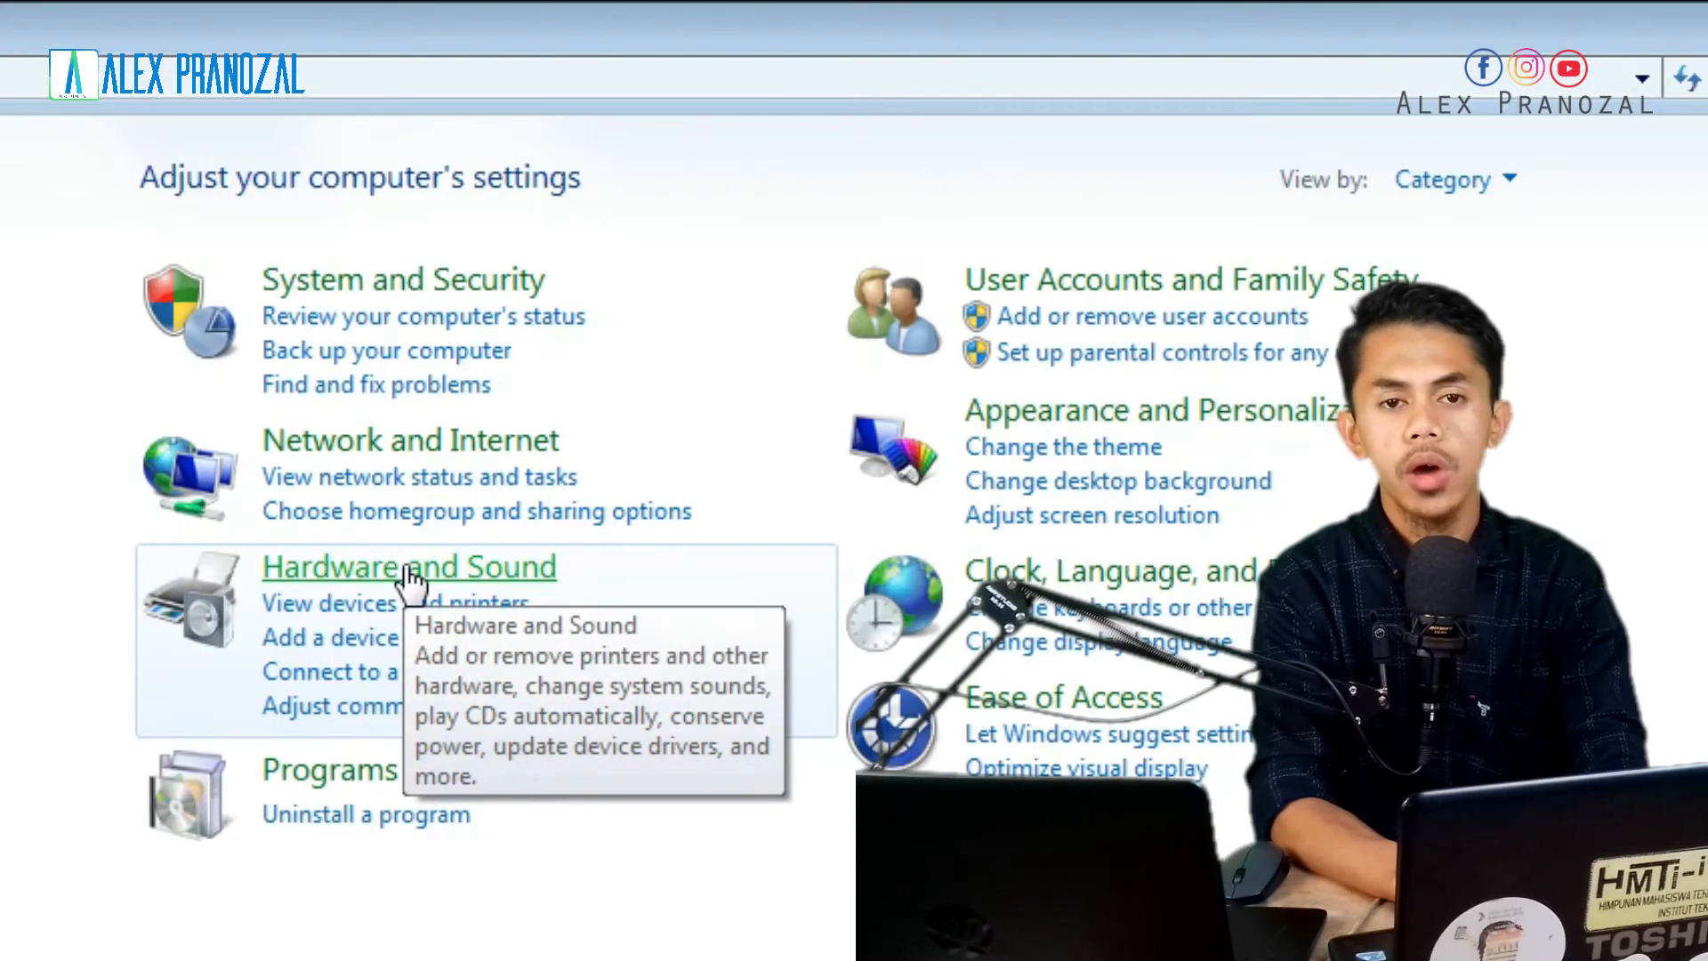
{"action": "left_click", "coordinate": [411, 580]}
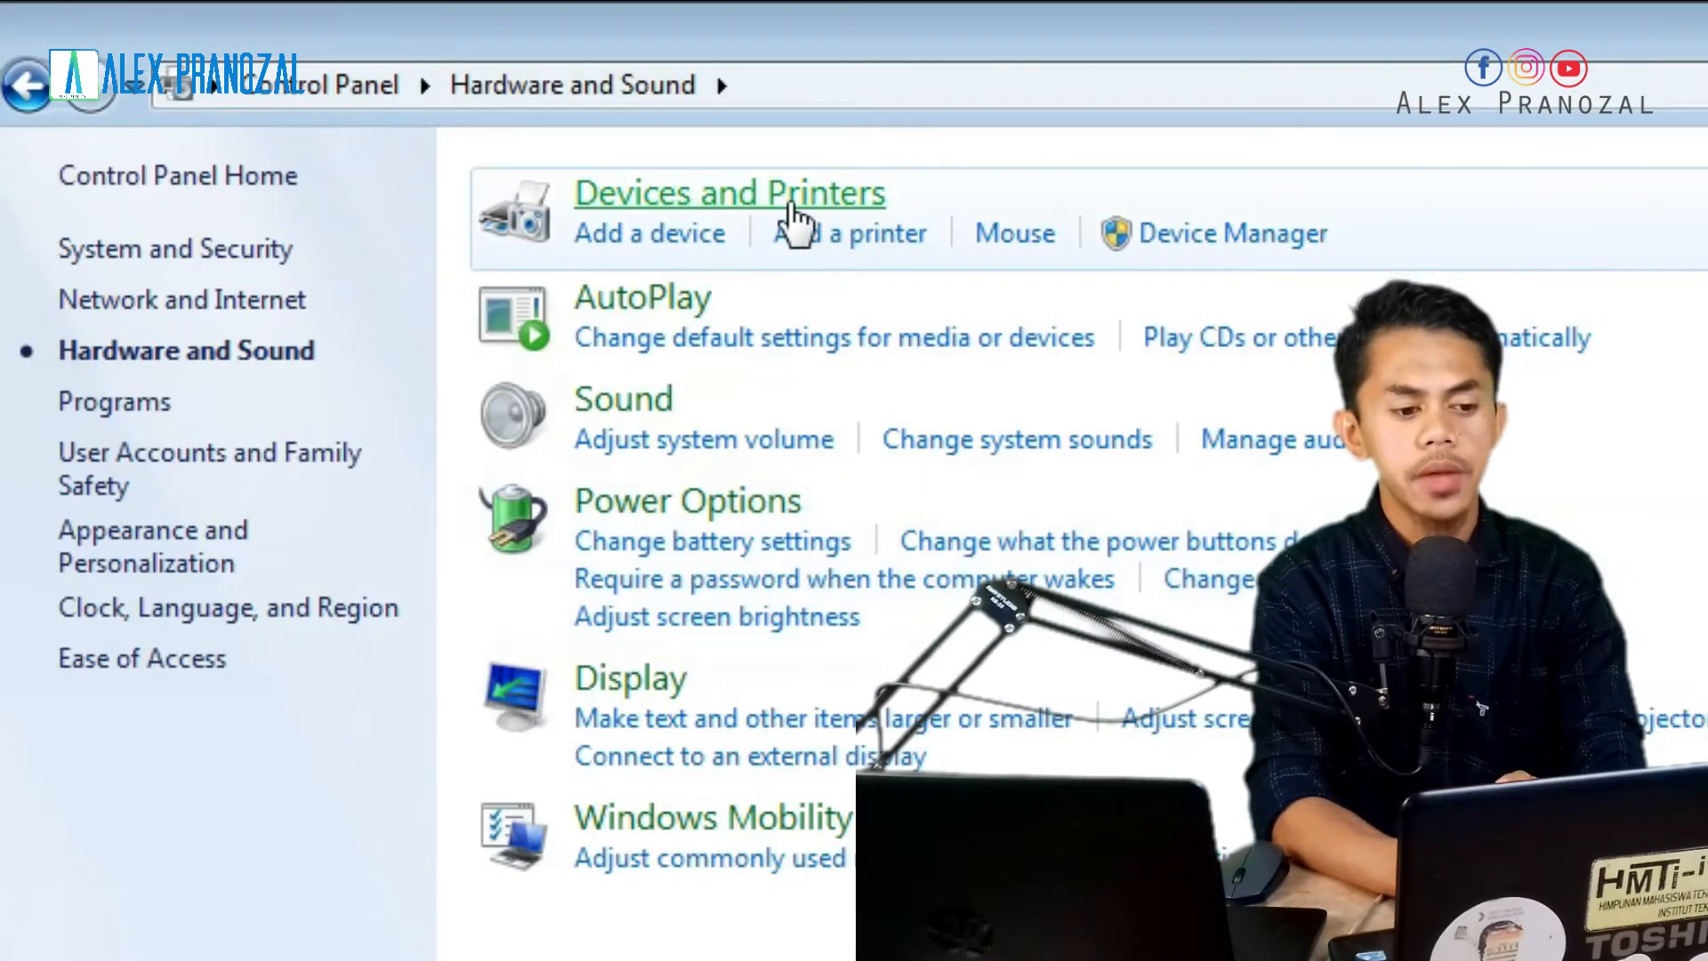
{"action": "left_click", "coordinate": [794, 215]}
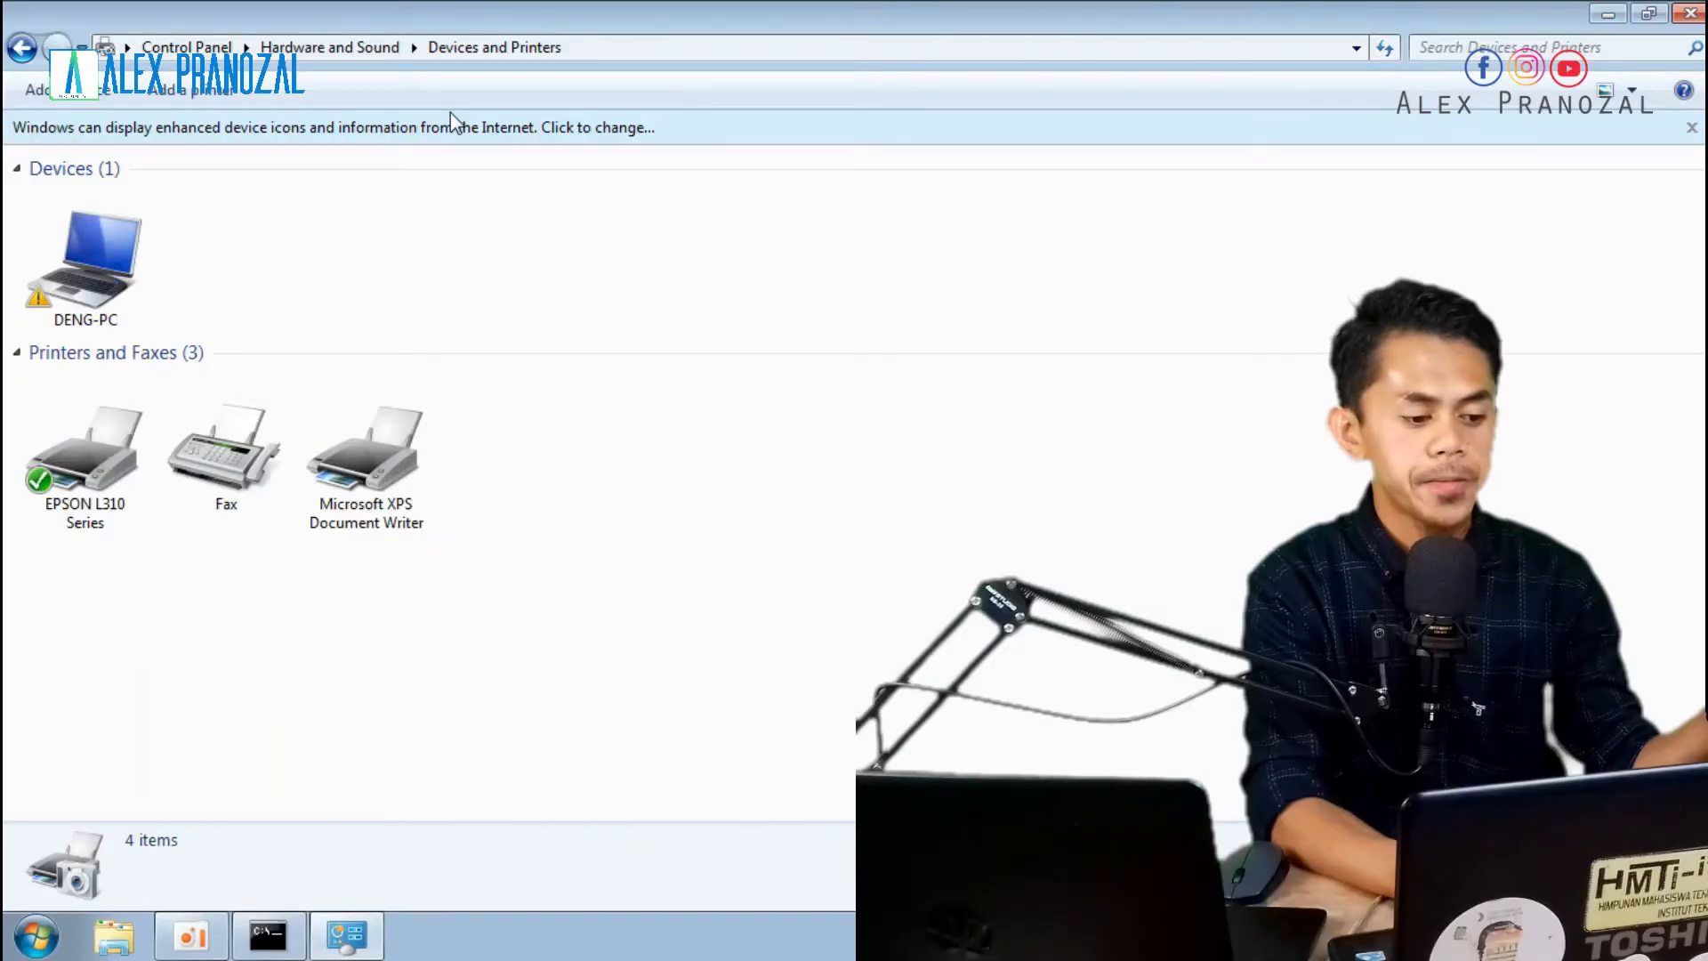
{"action": "left_click", "coordinate": [78, 461]}
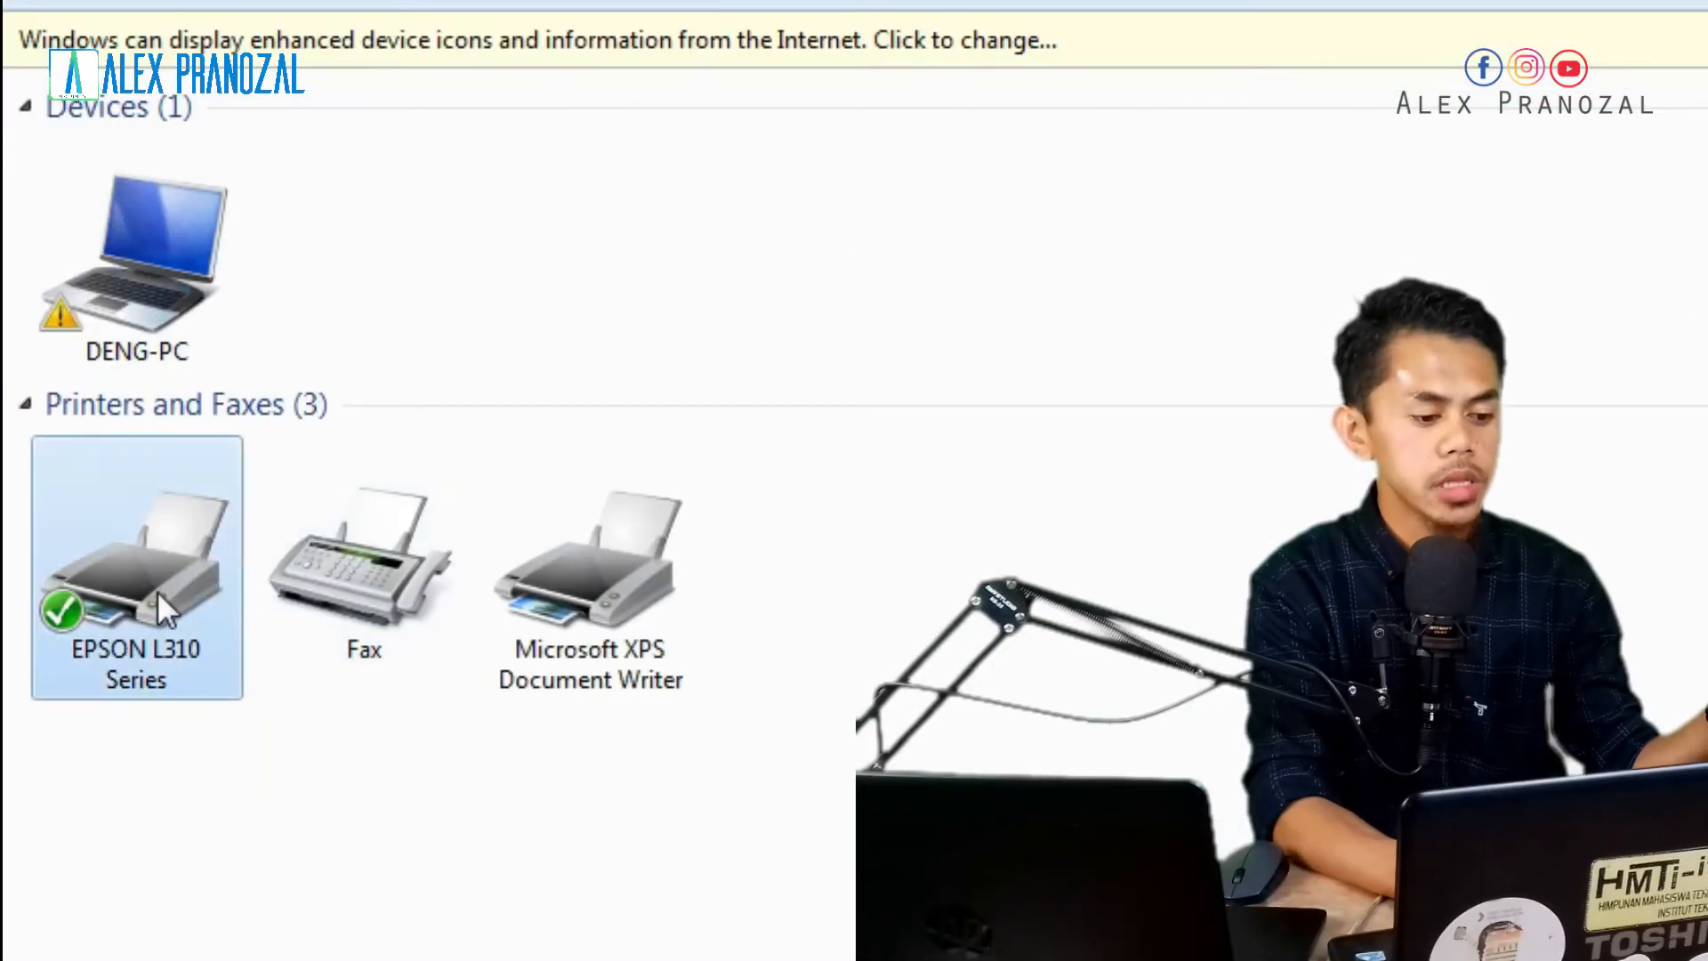
{"action": "right_click", "coordinate": [171, 538]}
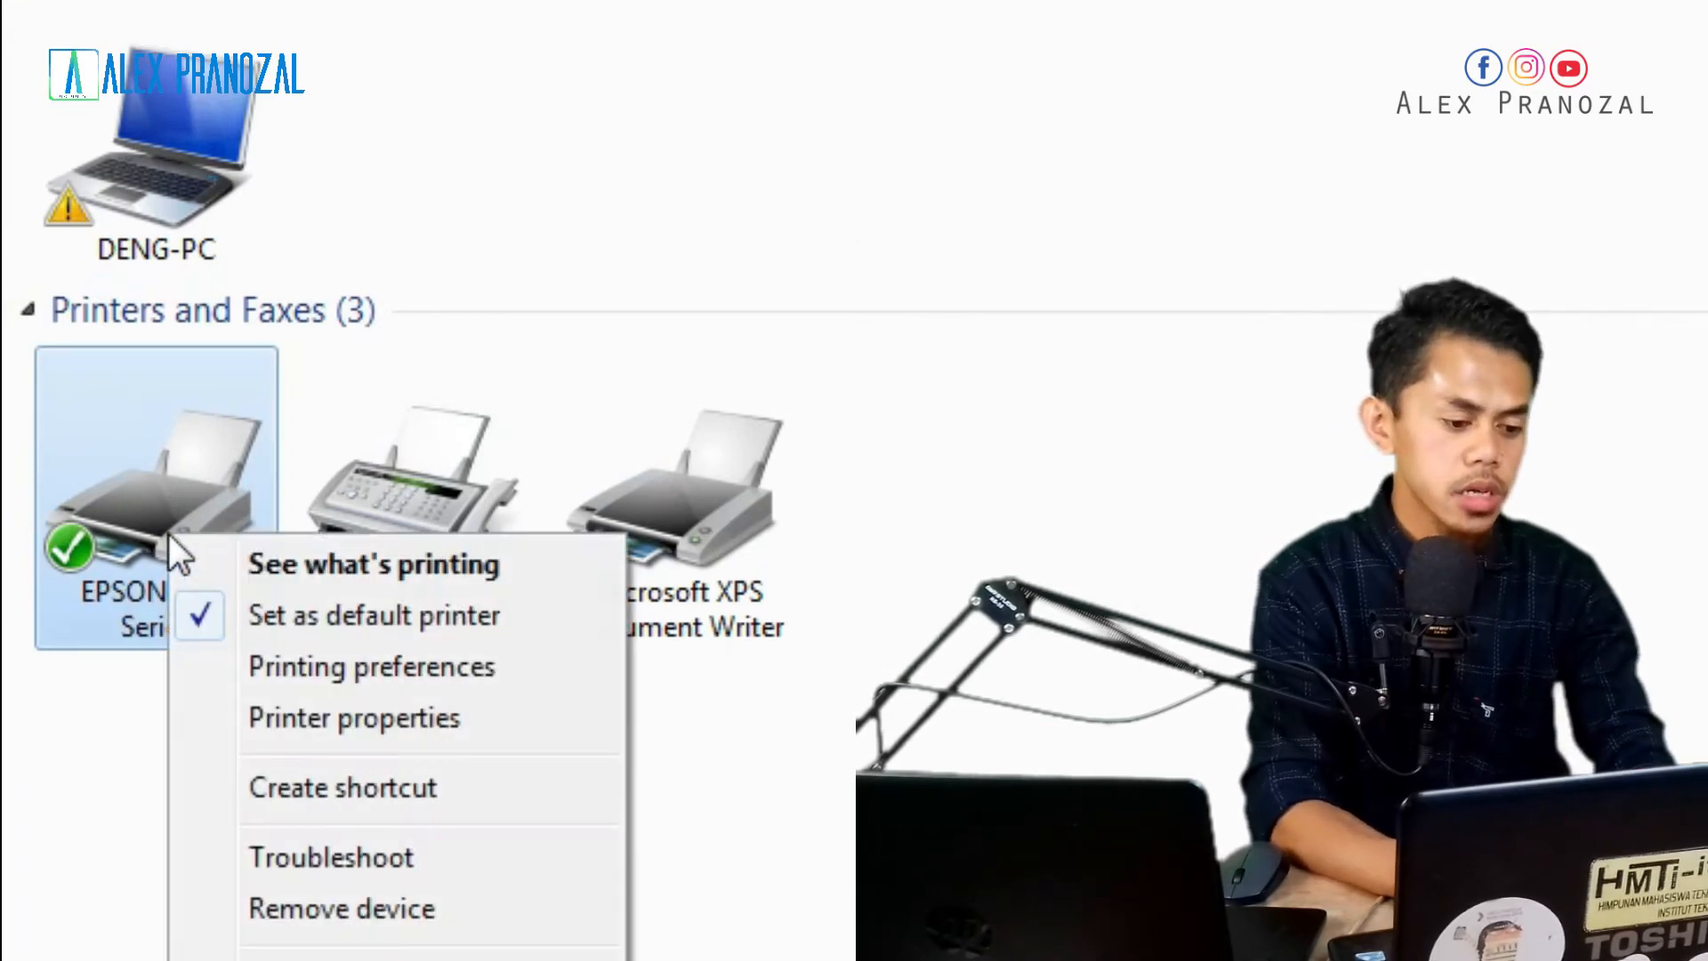
{"action": "left_click", "coordinate": [302, 724]}
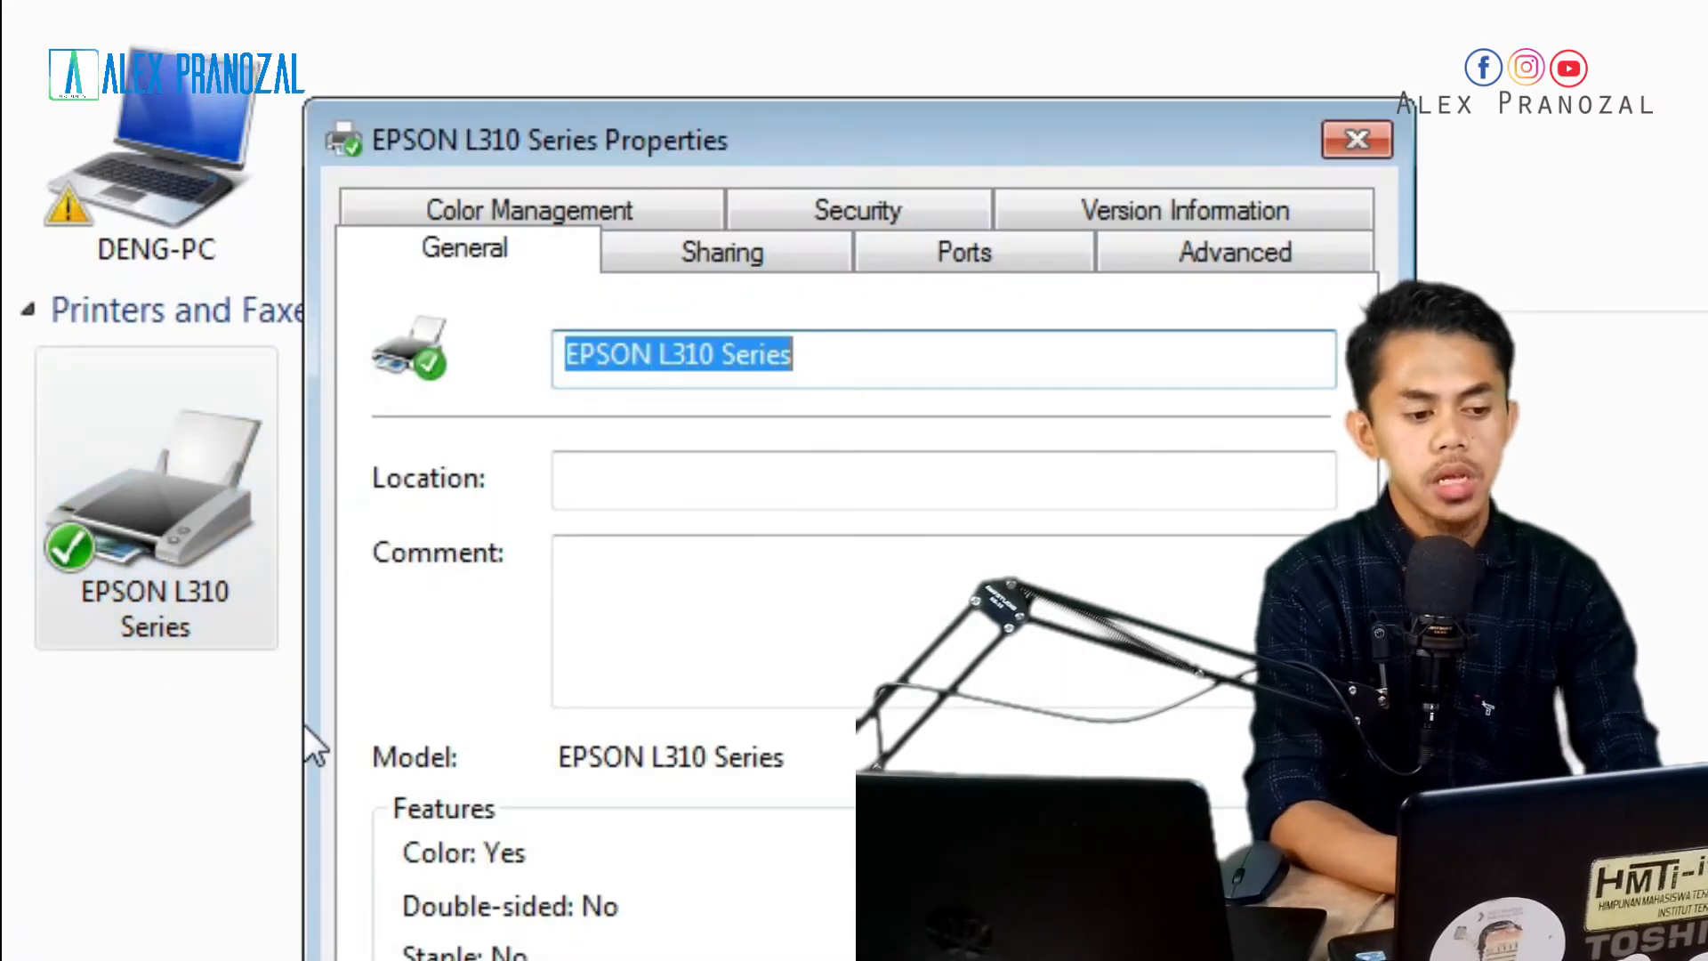
{"action": "left_click_drag", "start_coordinate": [542, 104], "coordinate": [467, 0]}
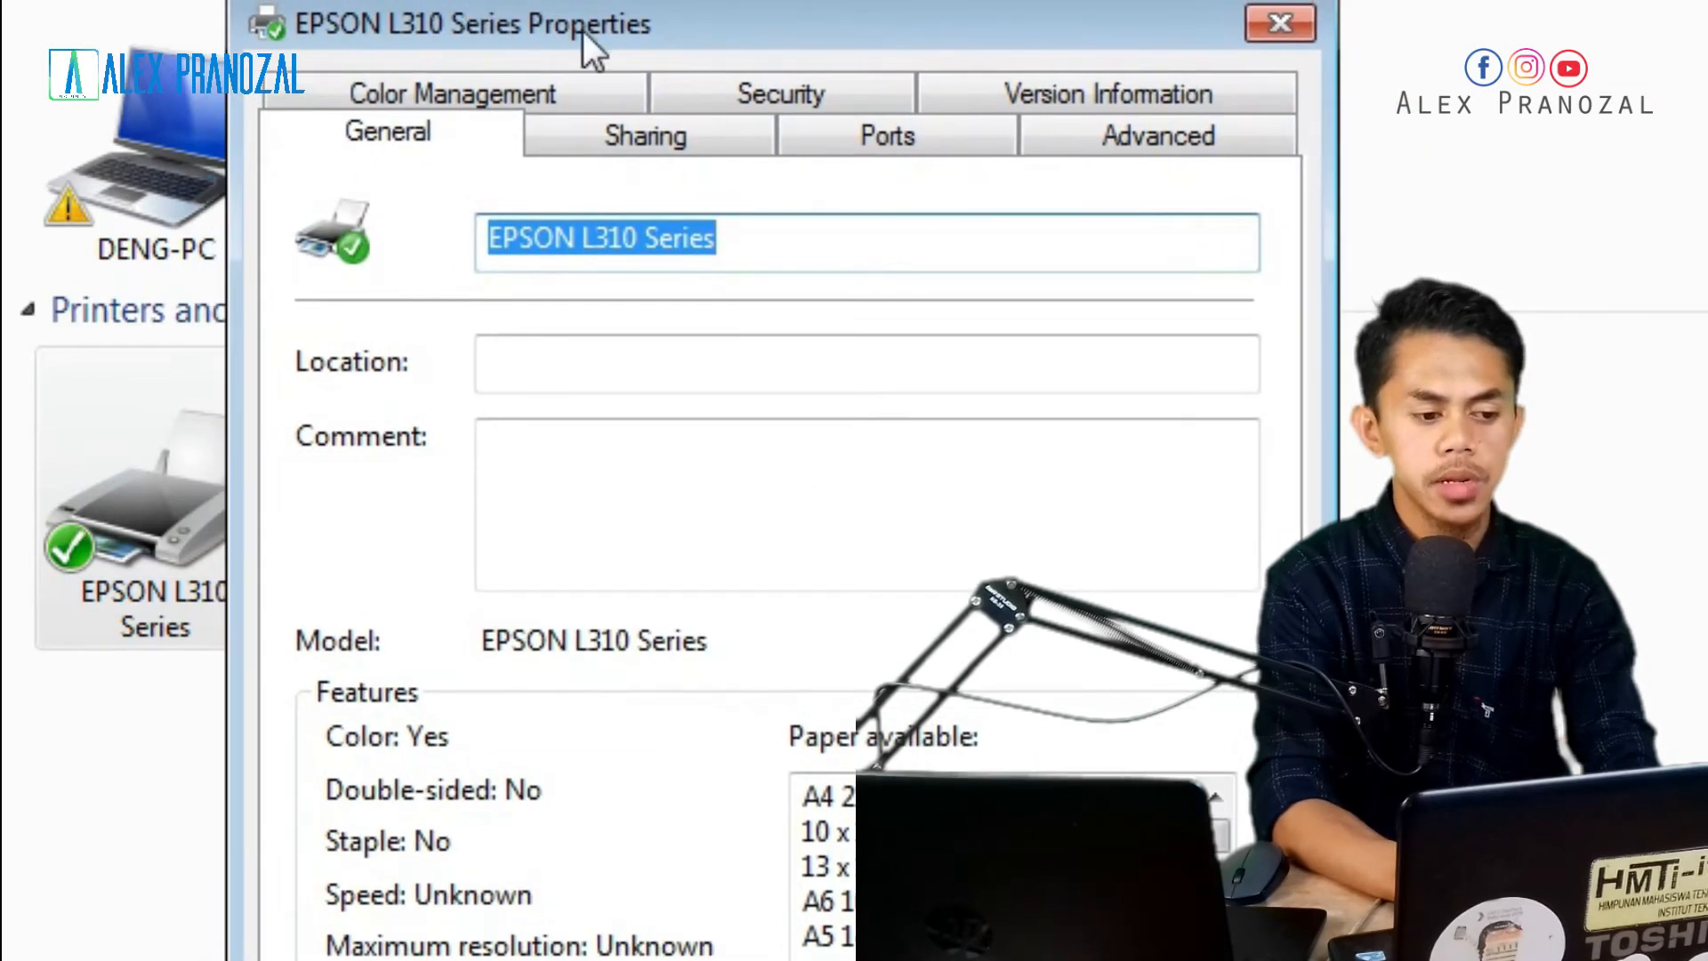
Share the EPSON L310 Series printer under the share name "EPSON L310 Series (DARING PC1)" and apply the printer properties
{"action": "left_click", "coordinate": [621, 130]}
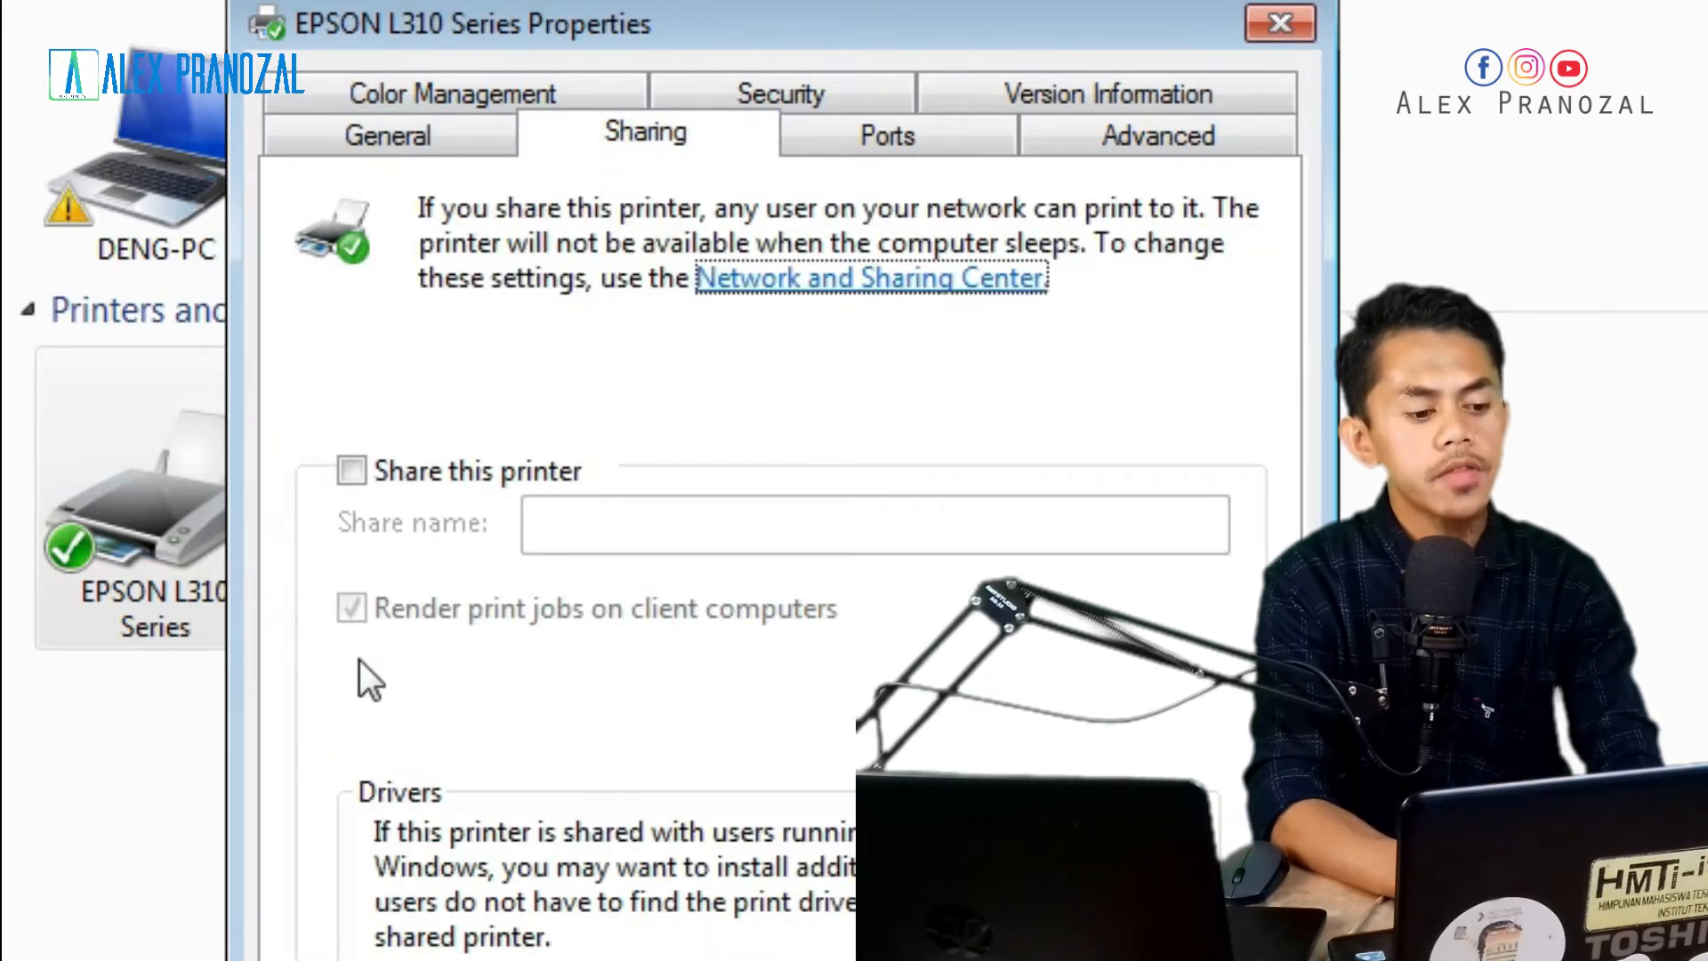
{"action": "left_click", "coordinate": [352, 471]}
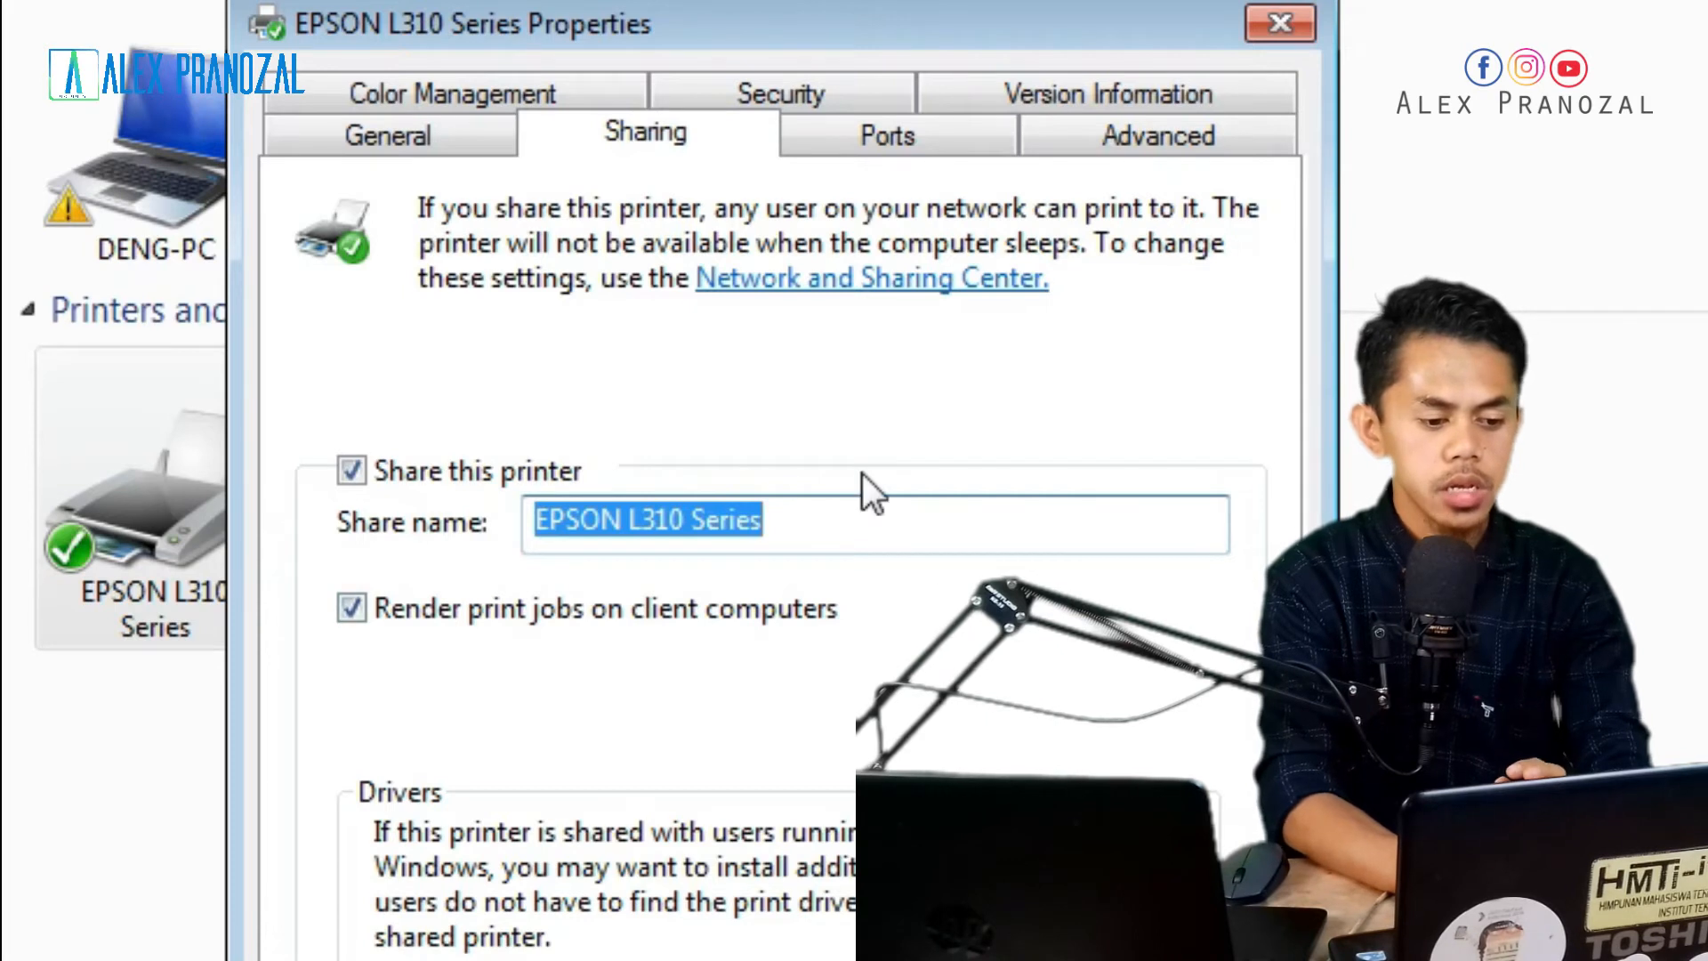
{"action": "left_click", "coordinate": [874, 505]}
{"action": "type", "text": "("}
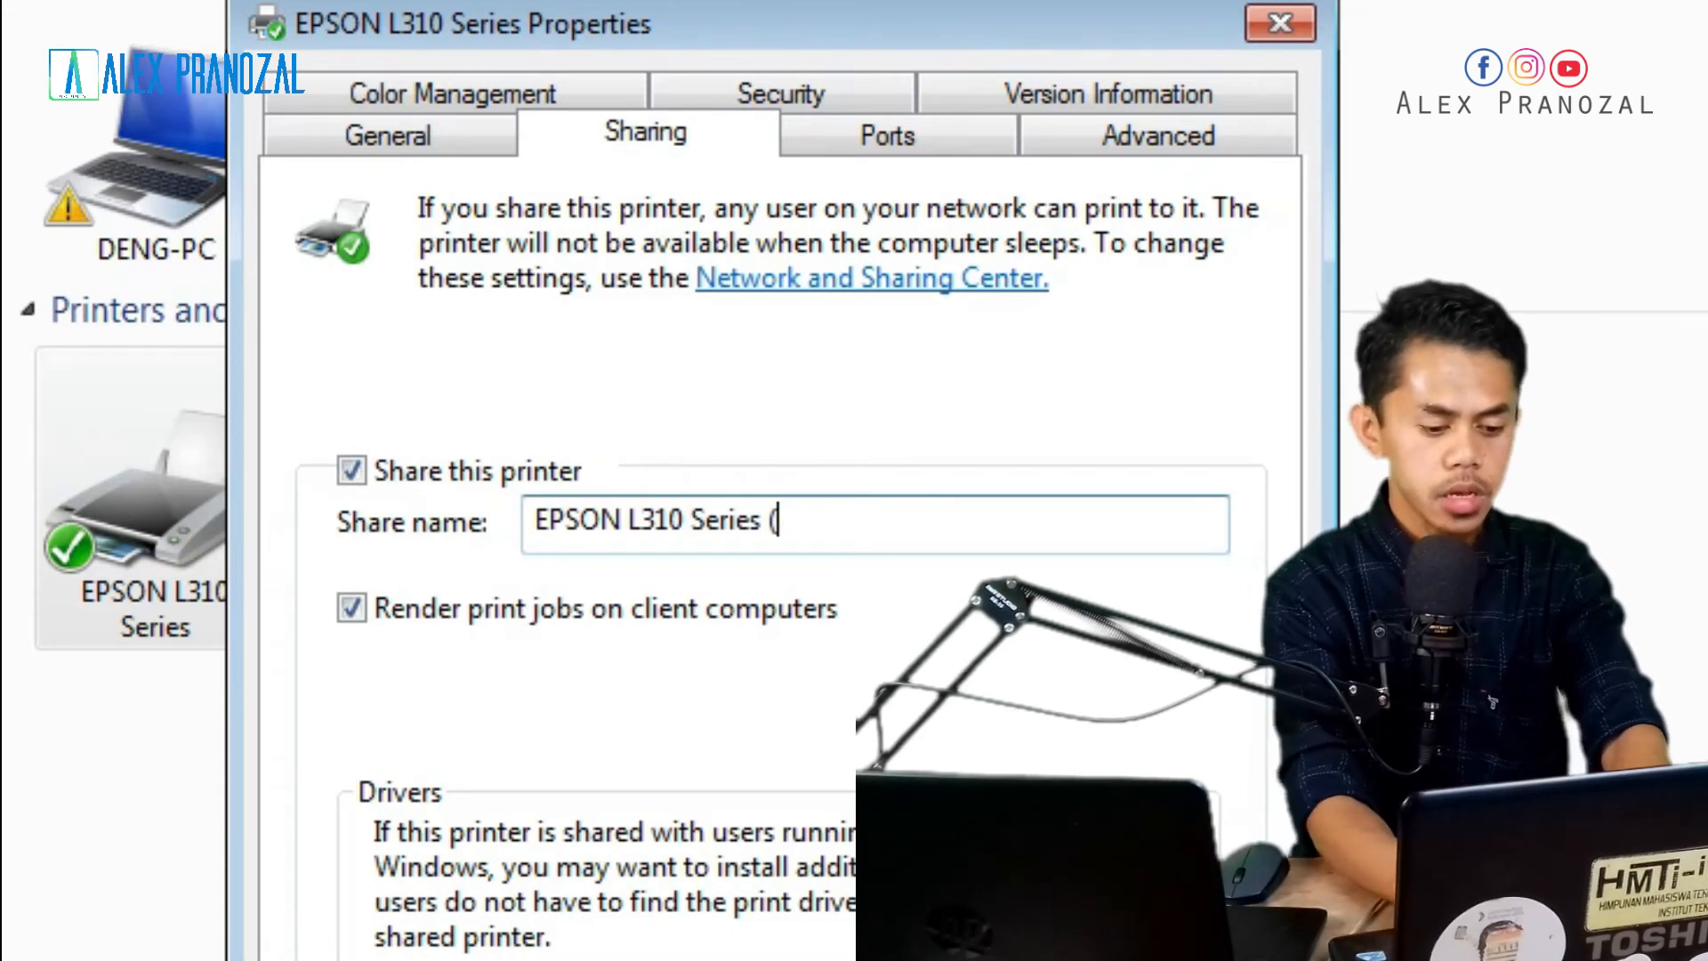
{"action": "type", "text": "DARING PC1"}
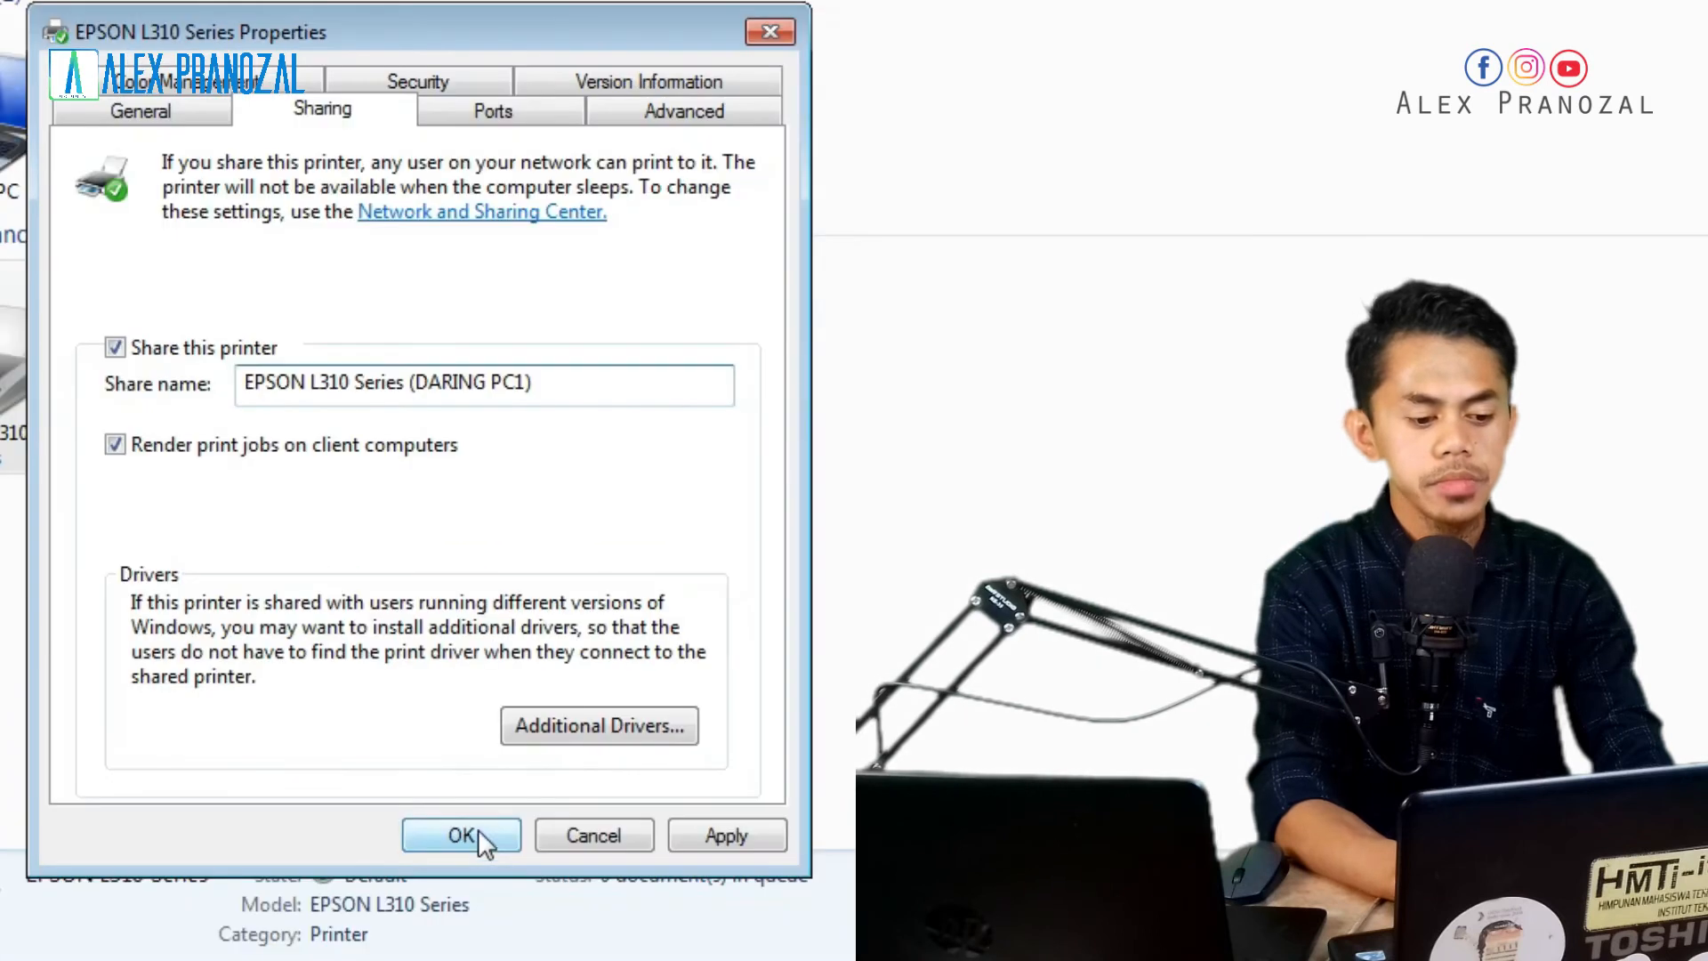
{"action": "left_click", "coordinate": [458, 831]}
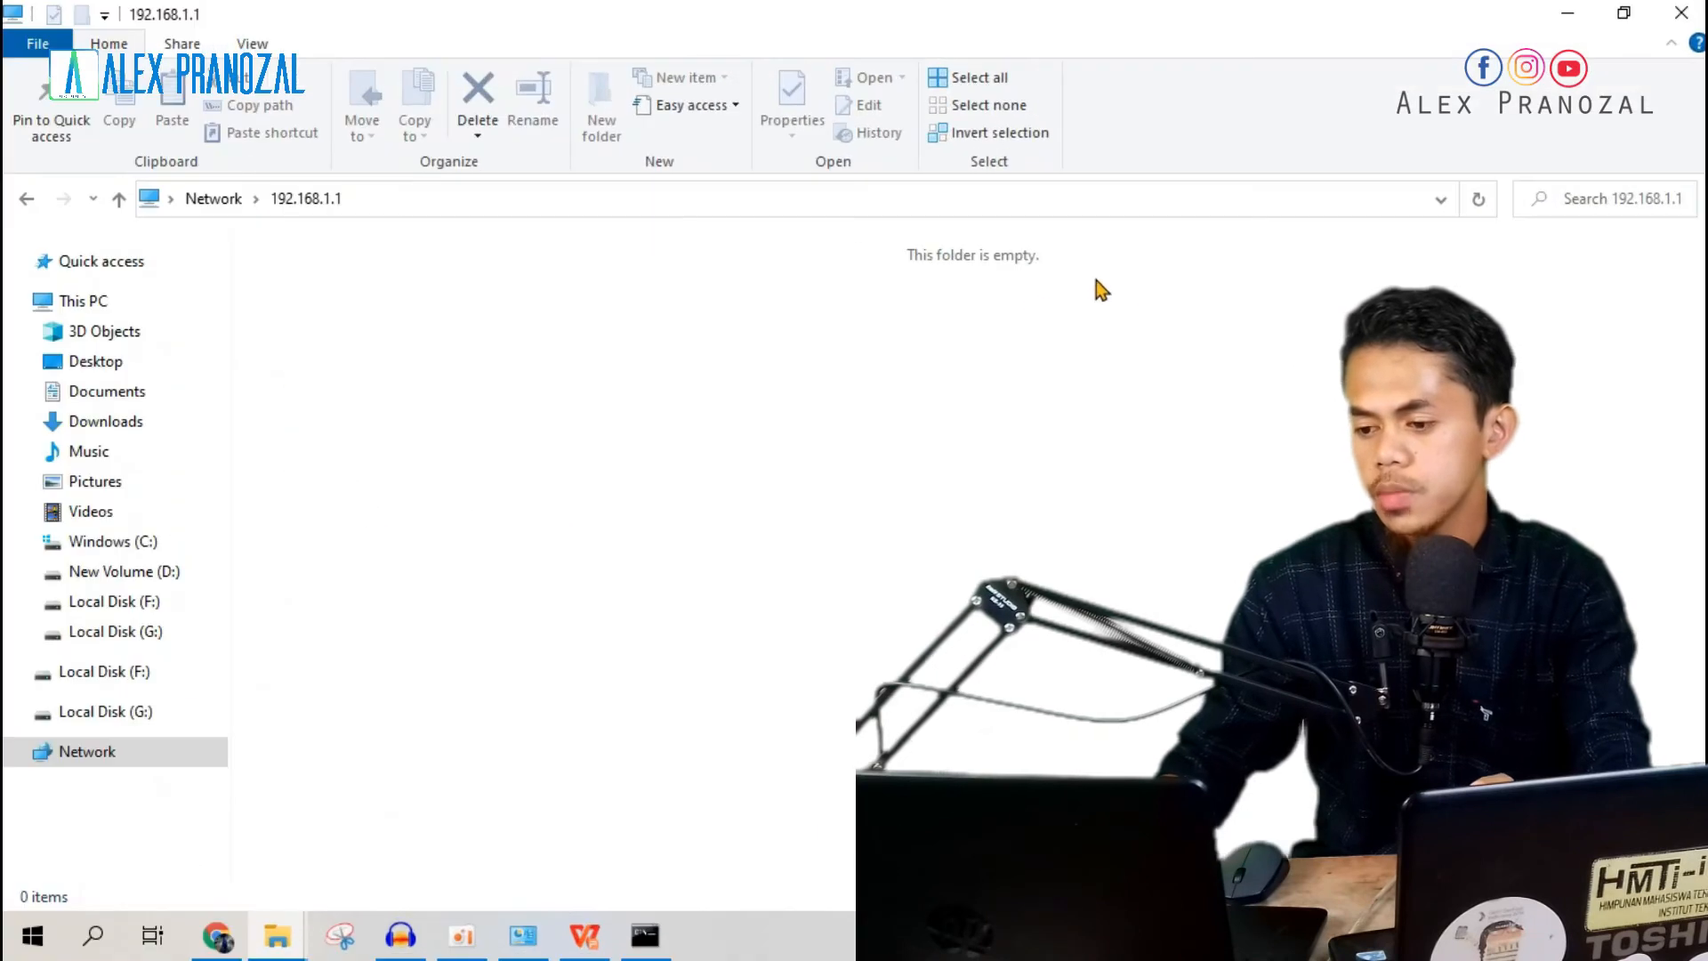
On the other computer, refresh the 192.168.1.1 network folder in File Explorer and connect to the shared printer EPSON L310 Series (DARING PC1)
{"action": "right_click", "coordinate": [798, 358]}
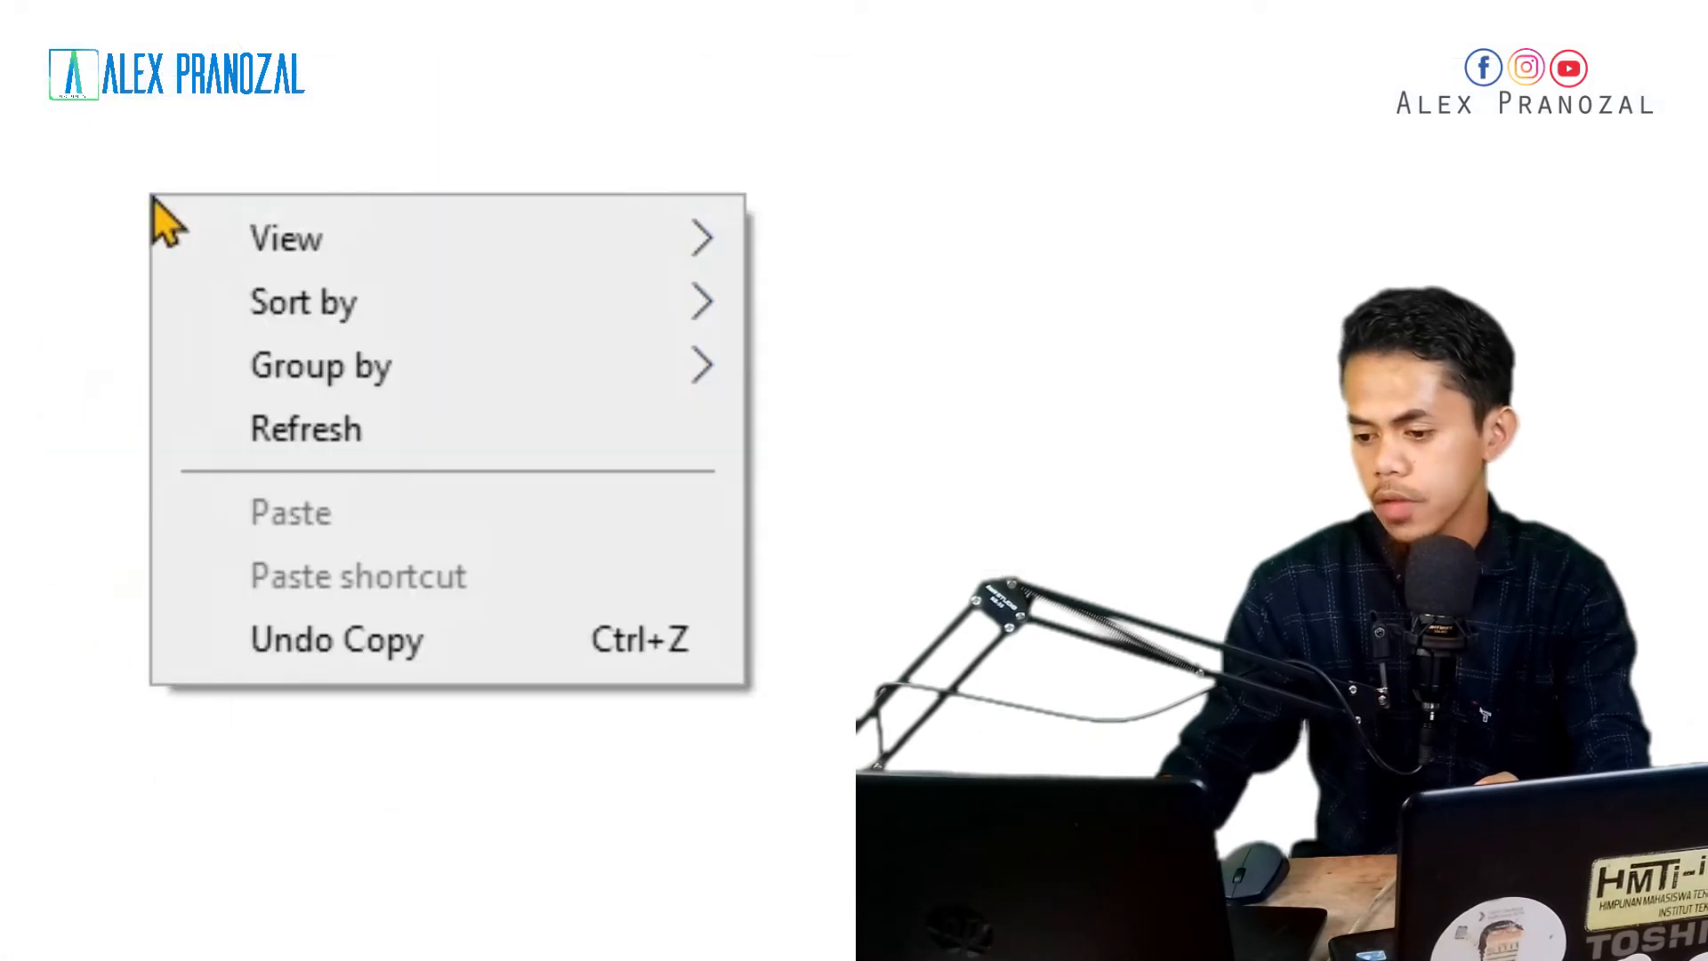
{"action": "left_click", "coordinate": [260, 425]}
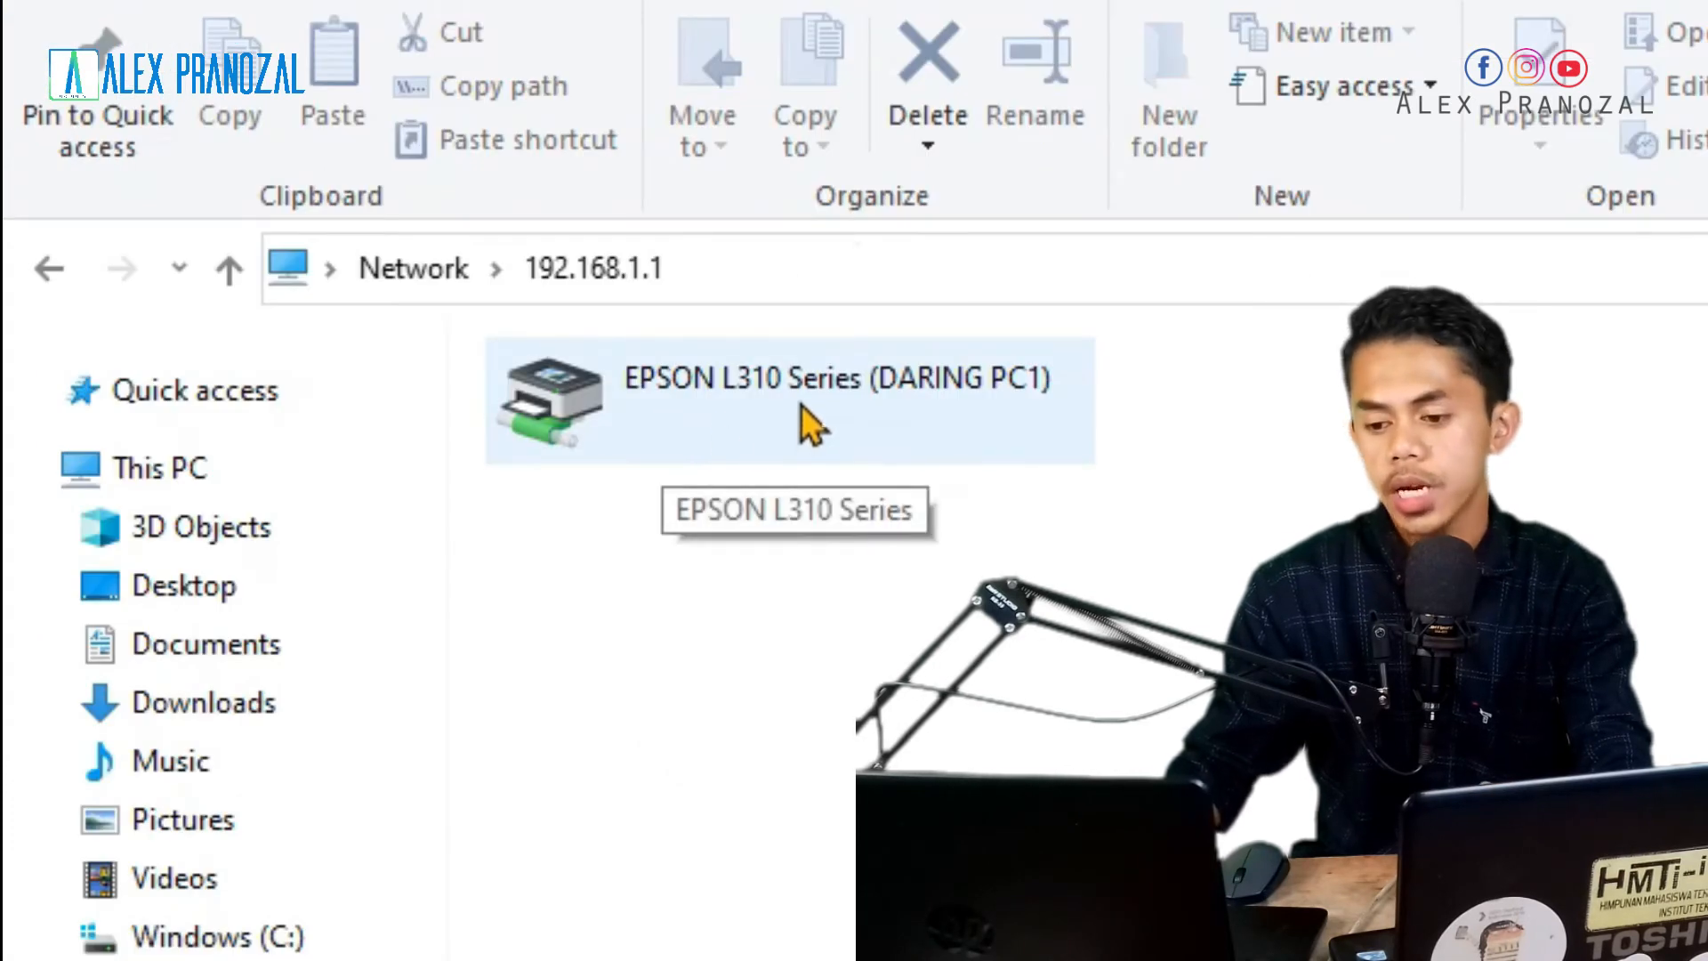
{"action": "left_click", "coordinate": [1010, 411]}
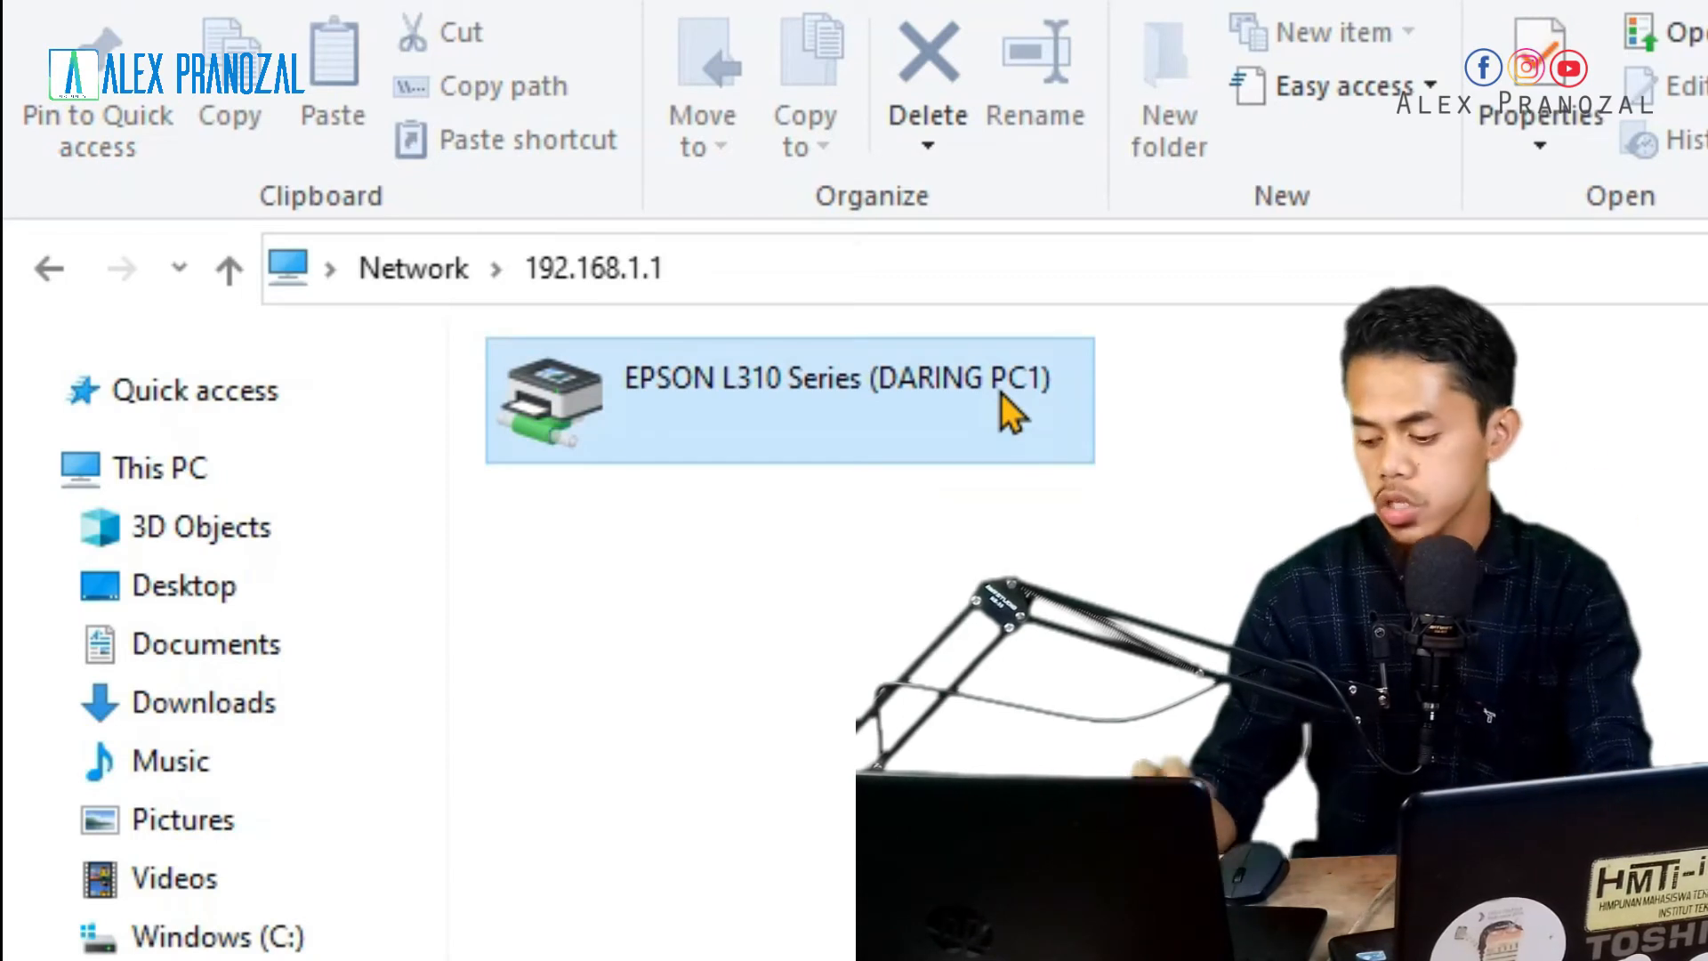
{"action": "right_click", "coordinate": [1010, 411]}
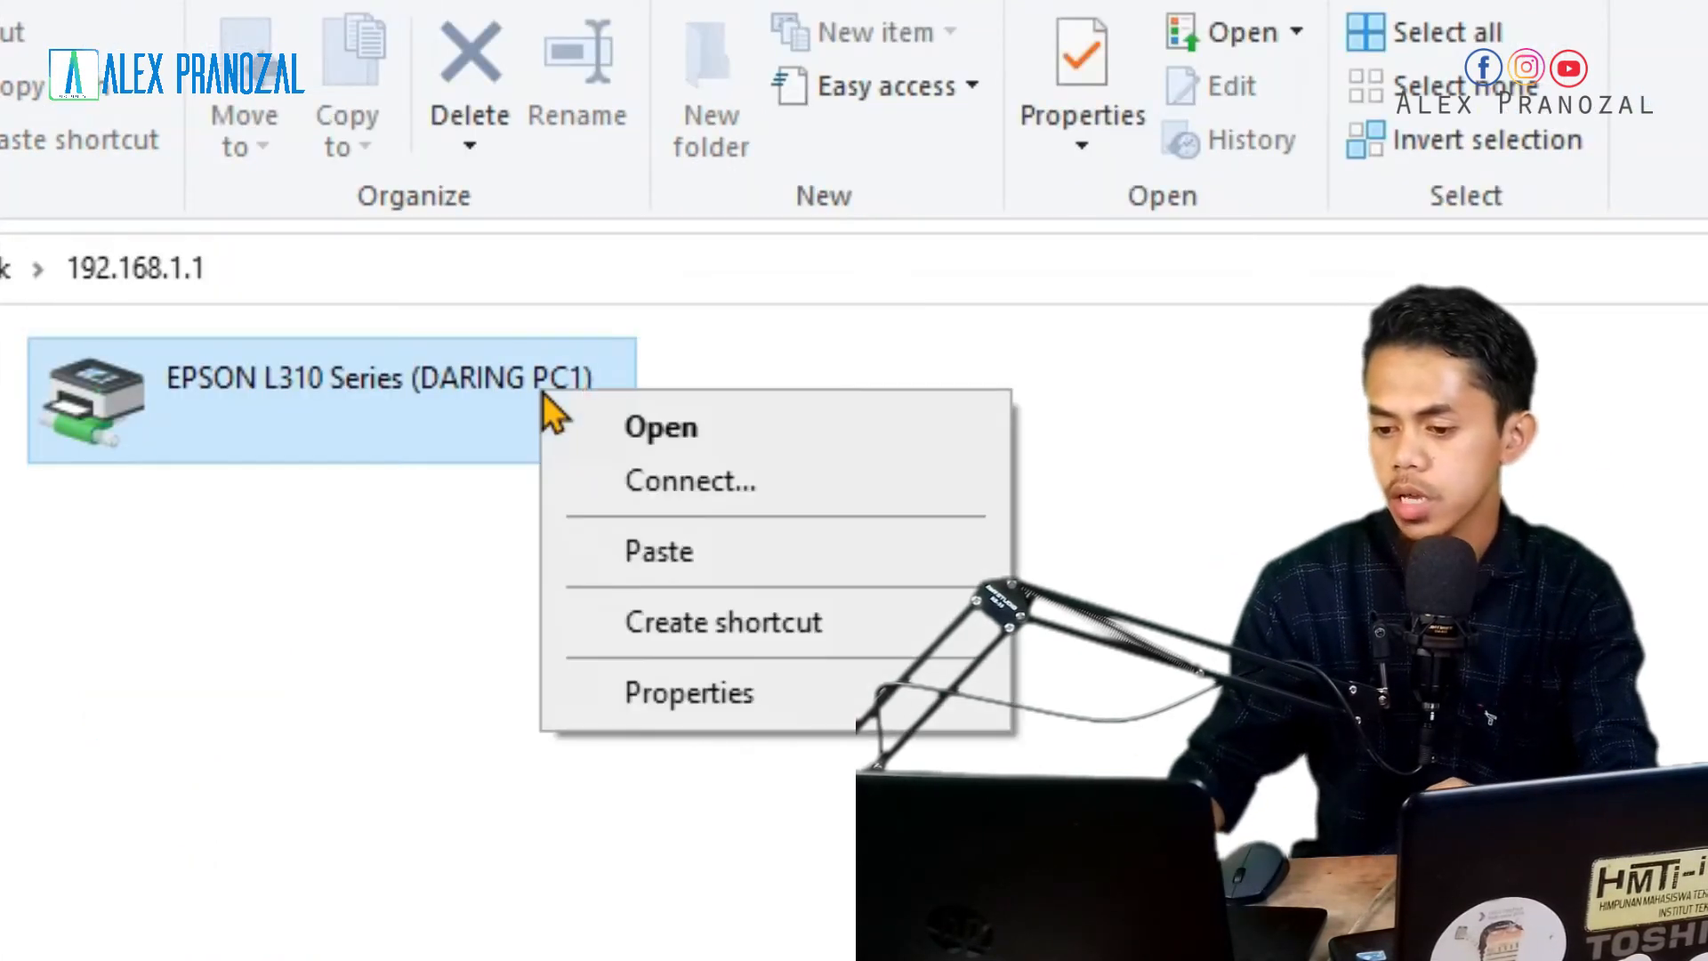
{"action": "left_click", "coordinate": [656, 482]}
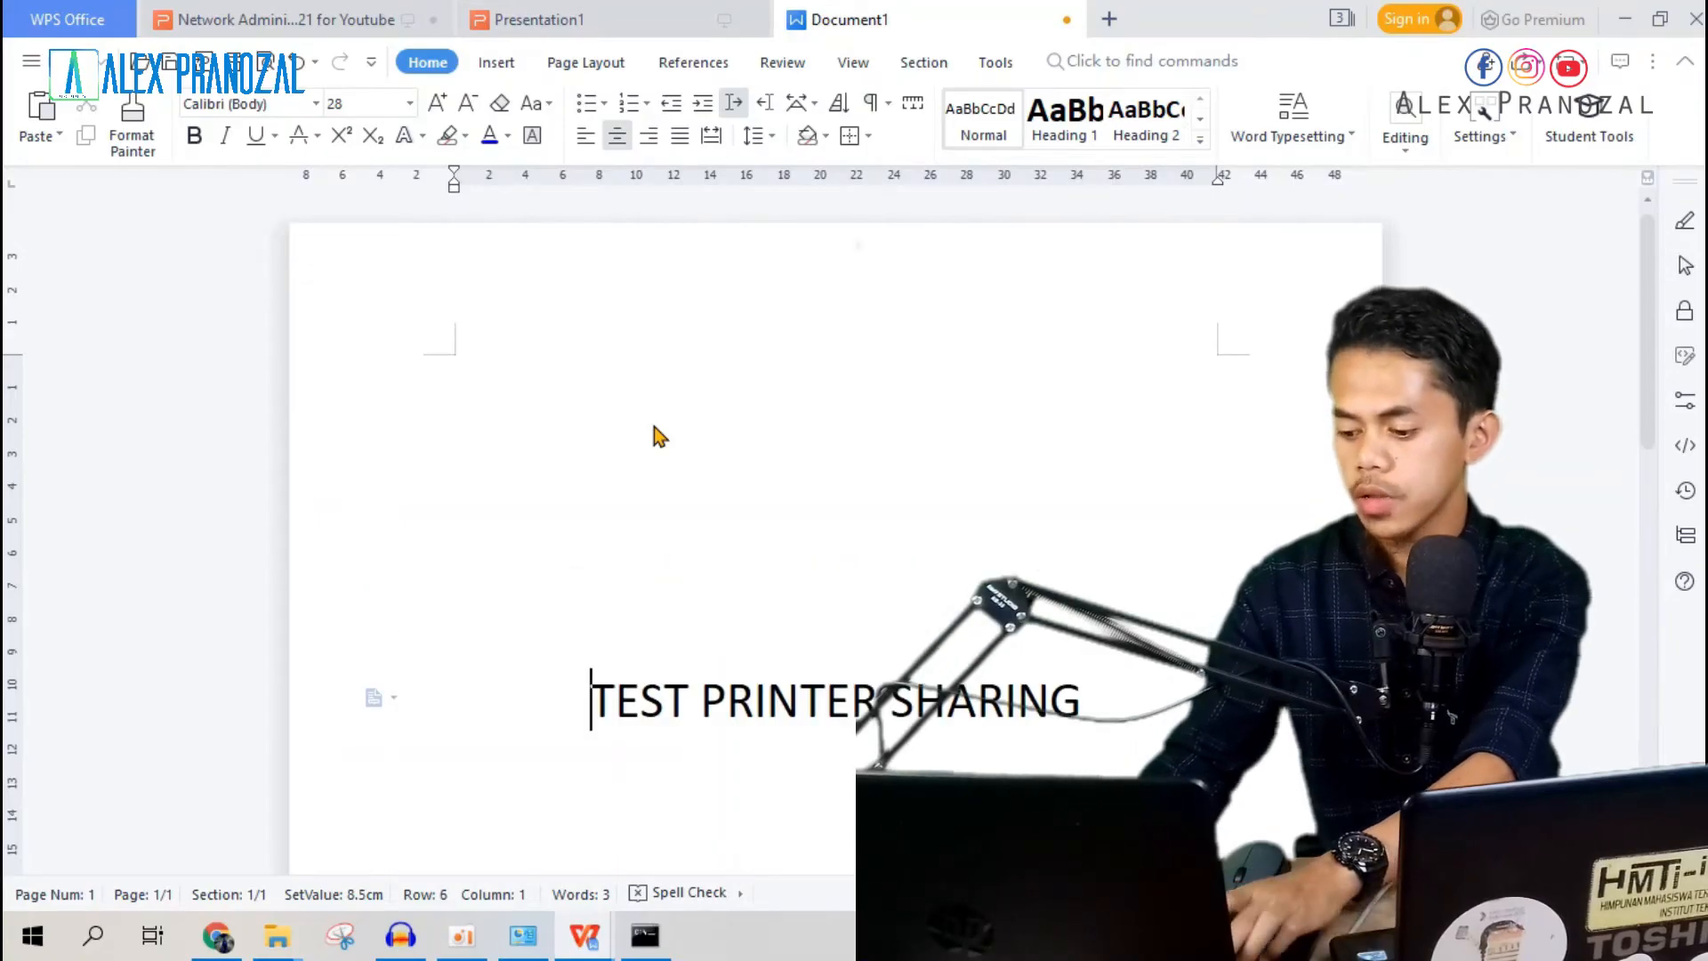
In the WPS Office document, enlarge the "TEST PRINTER SHARING" text to font size 48
{"action": "key", "text": "shift+End"}
{"action": "key", "text": "ctrl+shift+period"}
{"action": "key", "text": "ctrl+shift+period"}
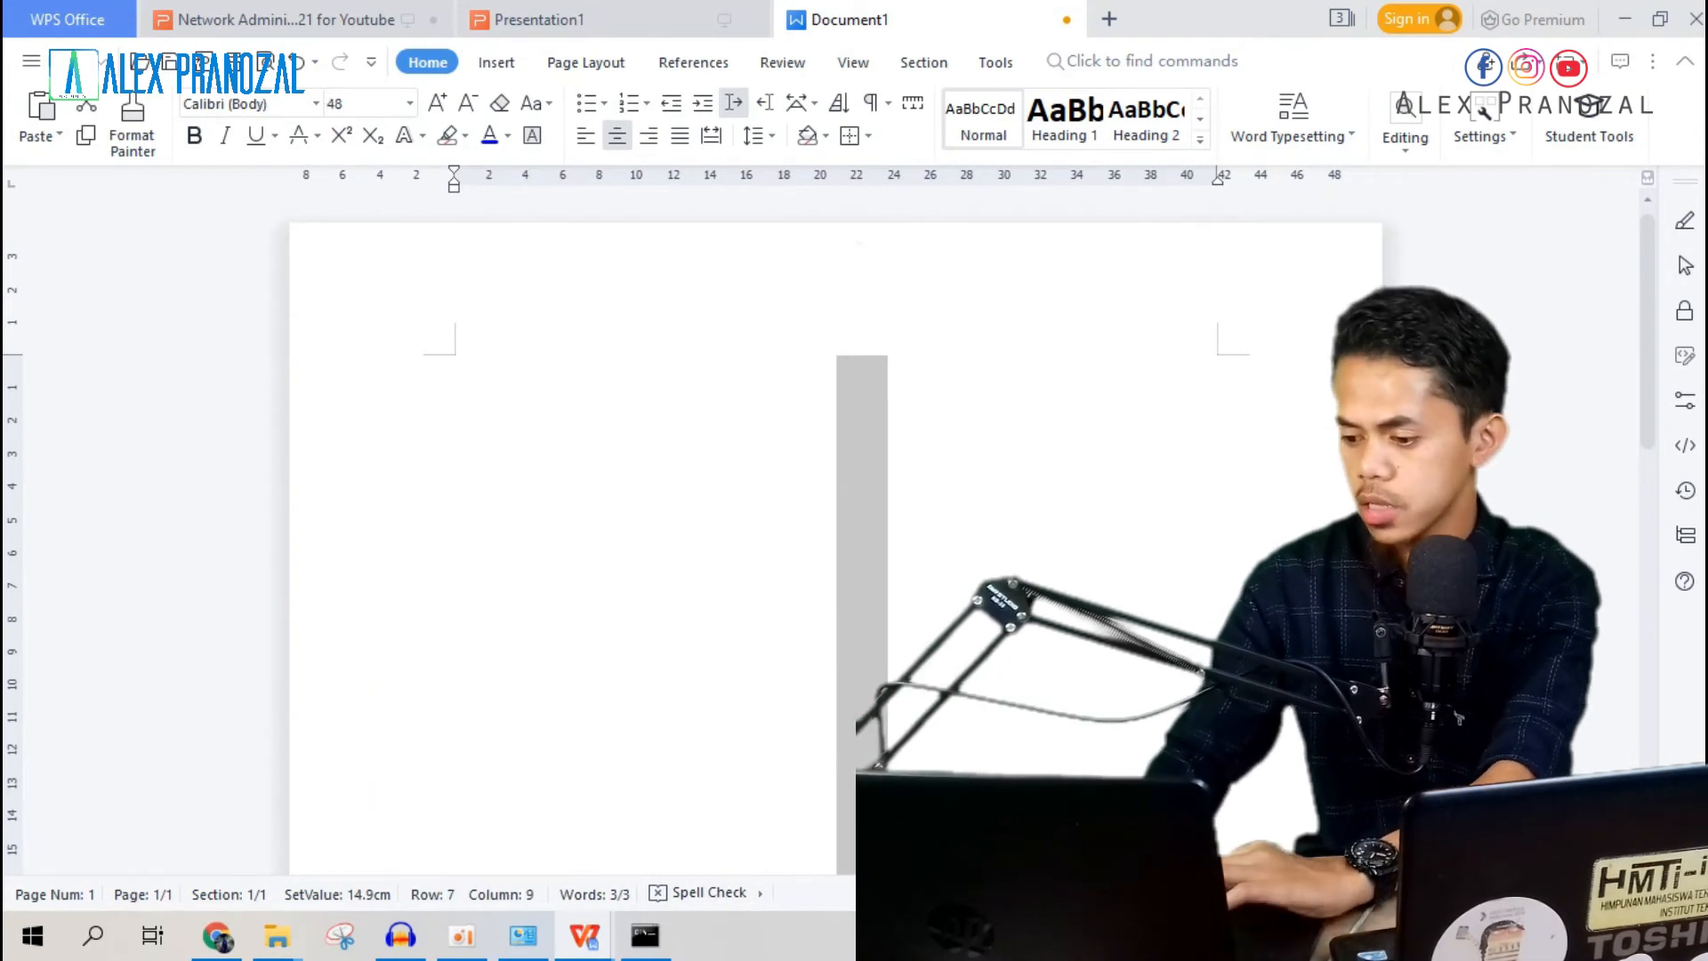
{"action": "scroll", "coordinate": [434, 484], "scroll_direction": "down", "scroll_amount": 7}
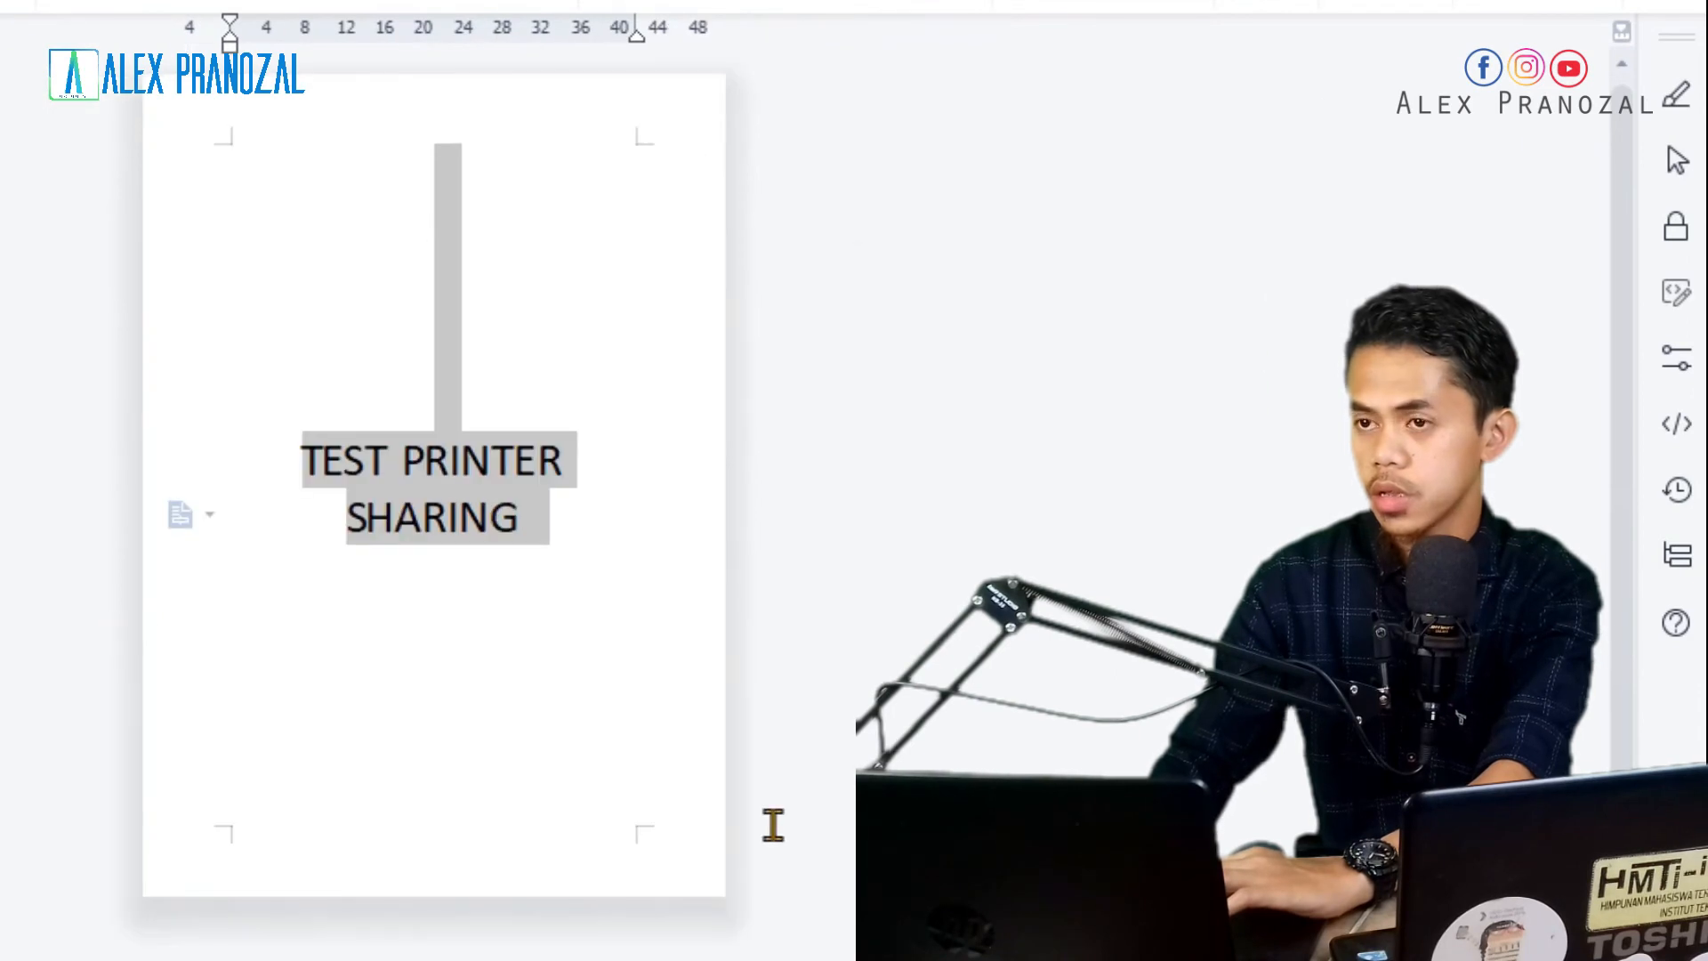
{"action": "left_click", "coordinate": [634, 569]}
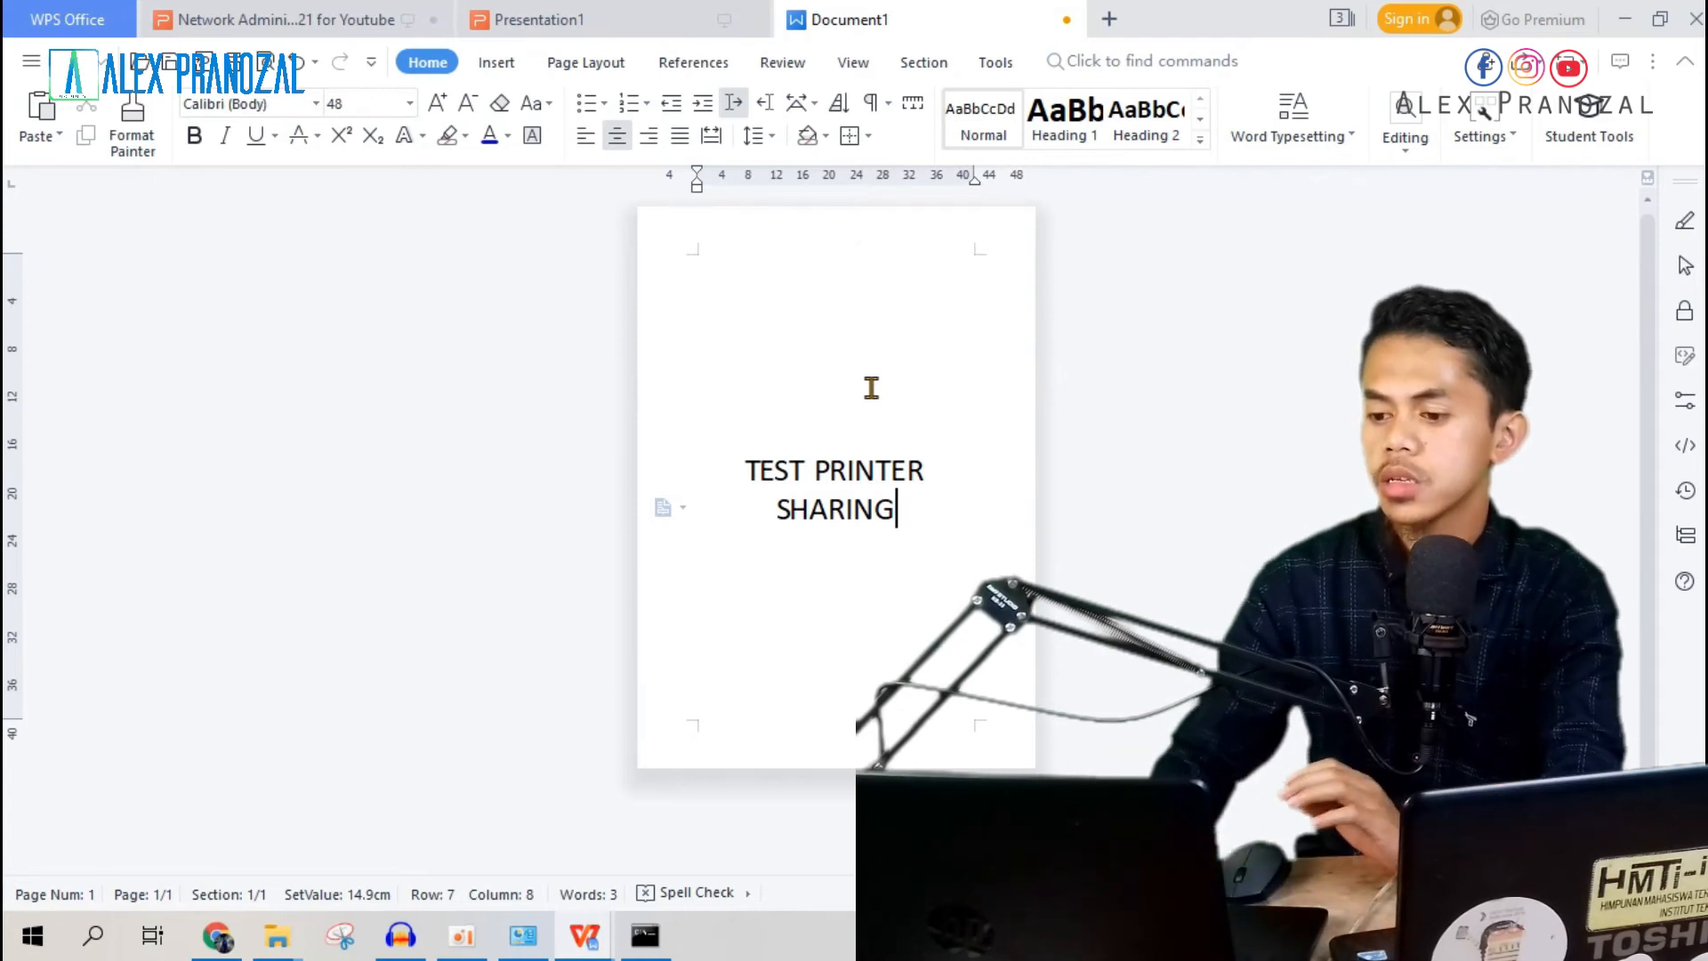
Print one copy of the test document on the network printer \\192.168.1.1\EPSON L310 Series
{"action": "key", "text": "ctrl+p"}
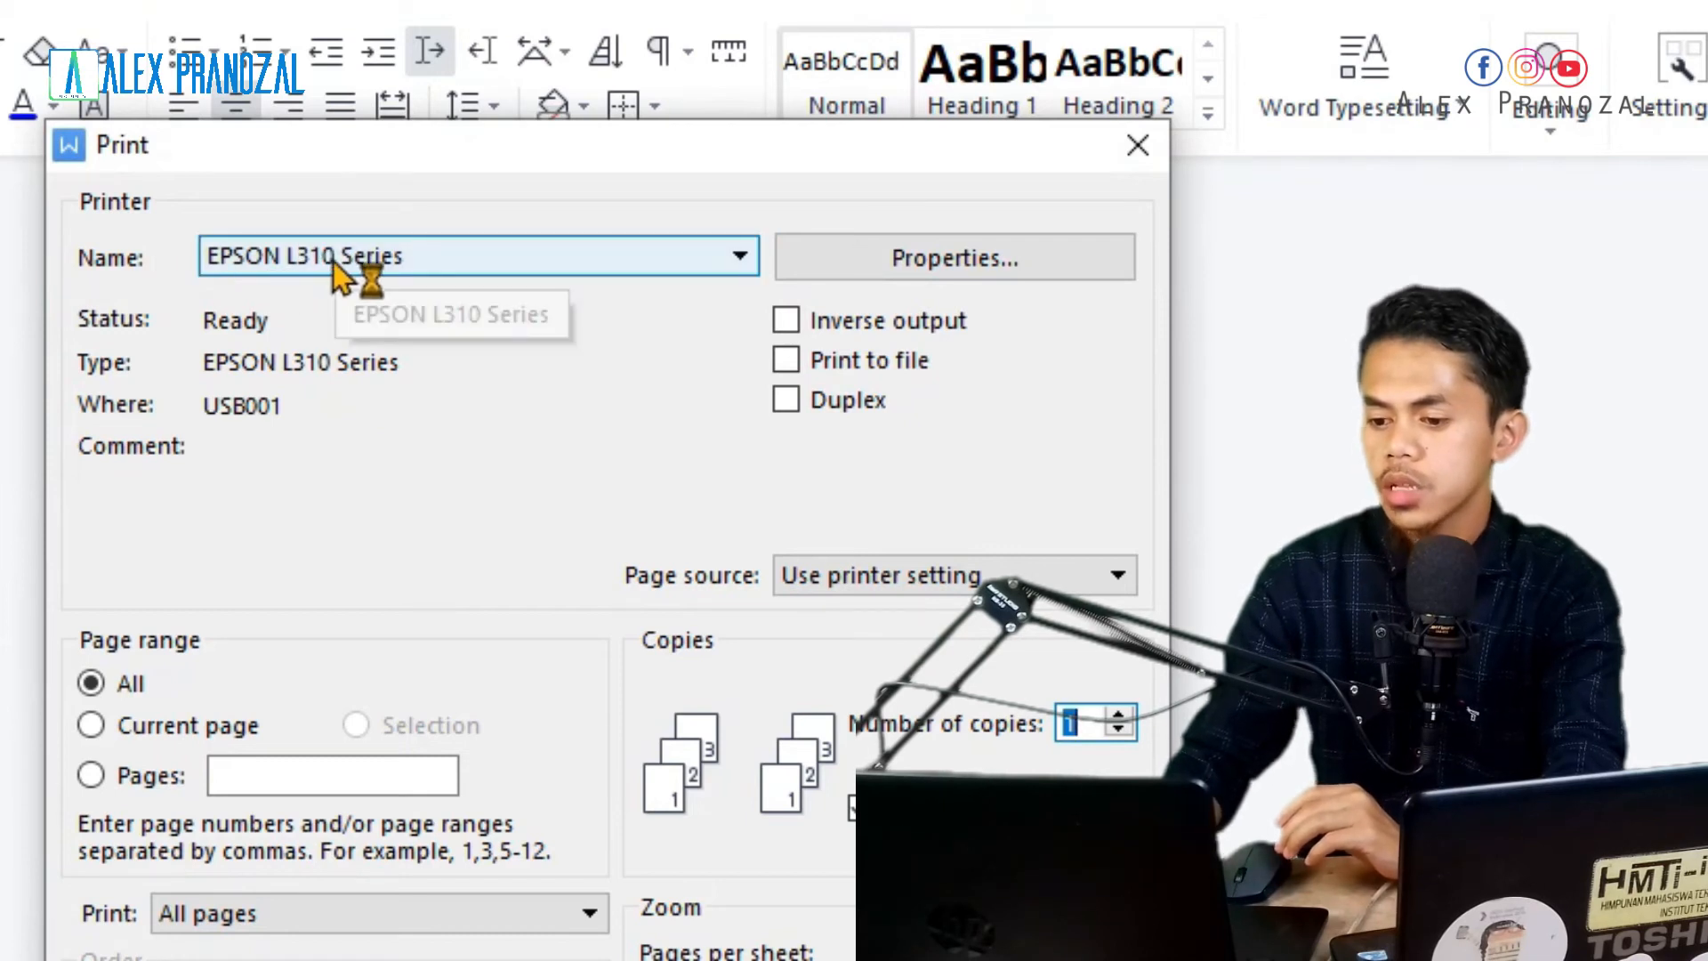
{"action": "left_click", "coordinate": [532, 267]}
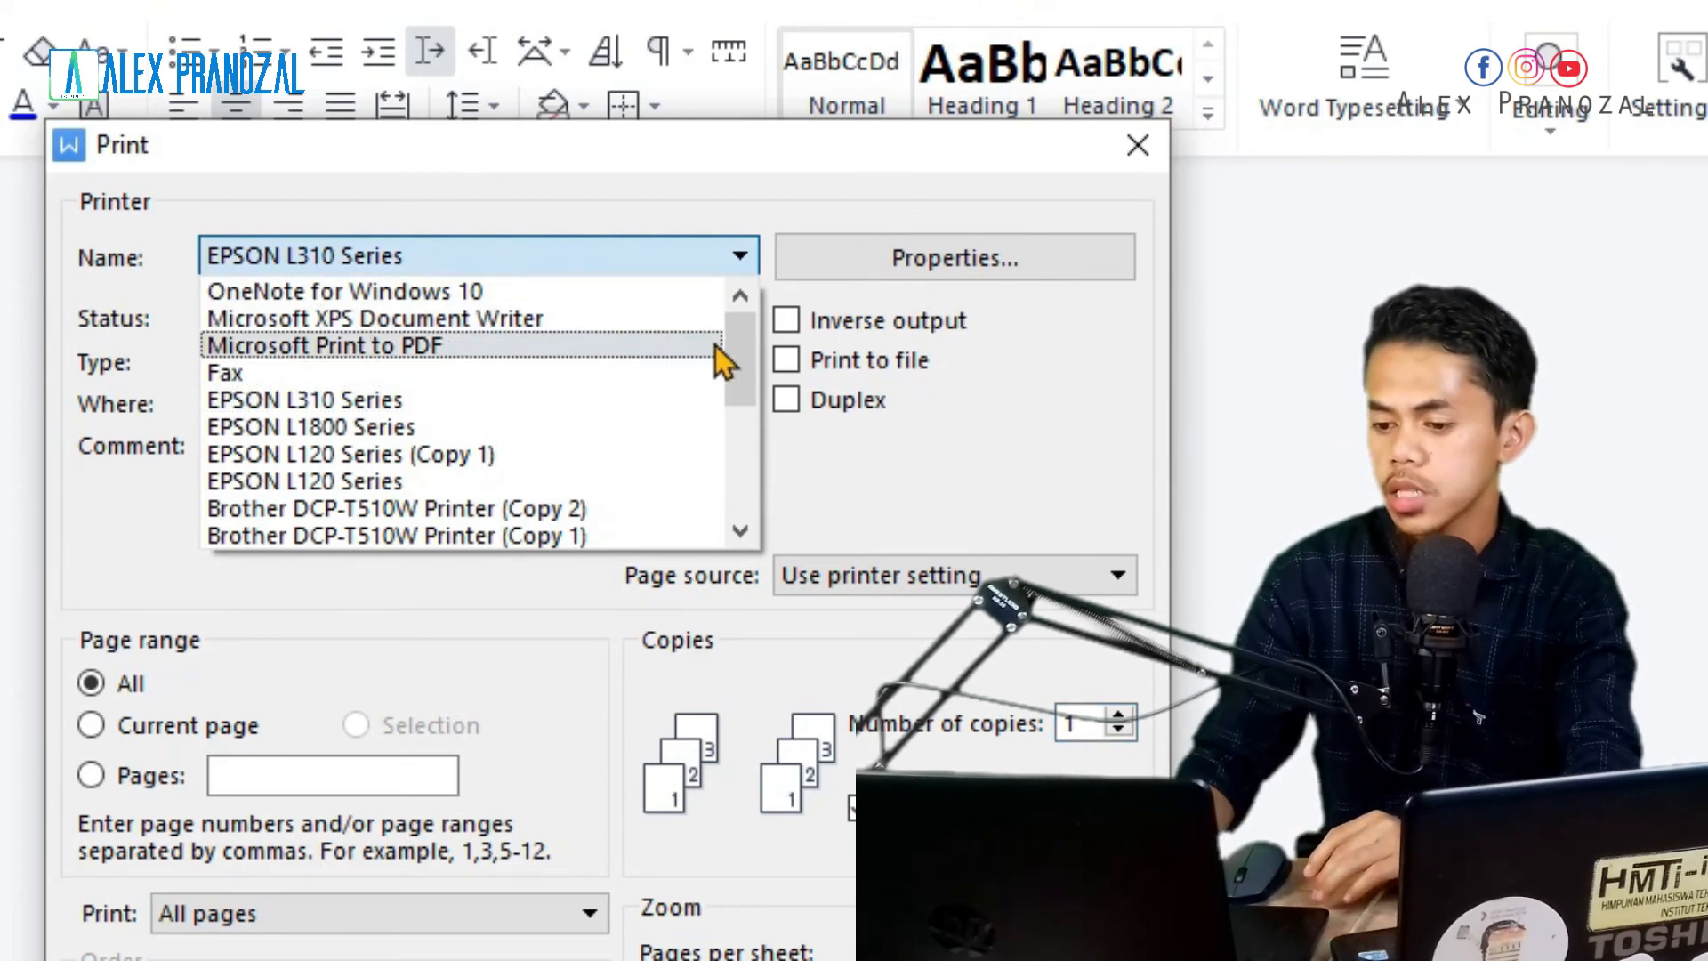
{"action": "left_click_drag", "start_coordinate": [738, 354], "coordinate": [740, 476]}
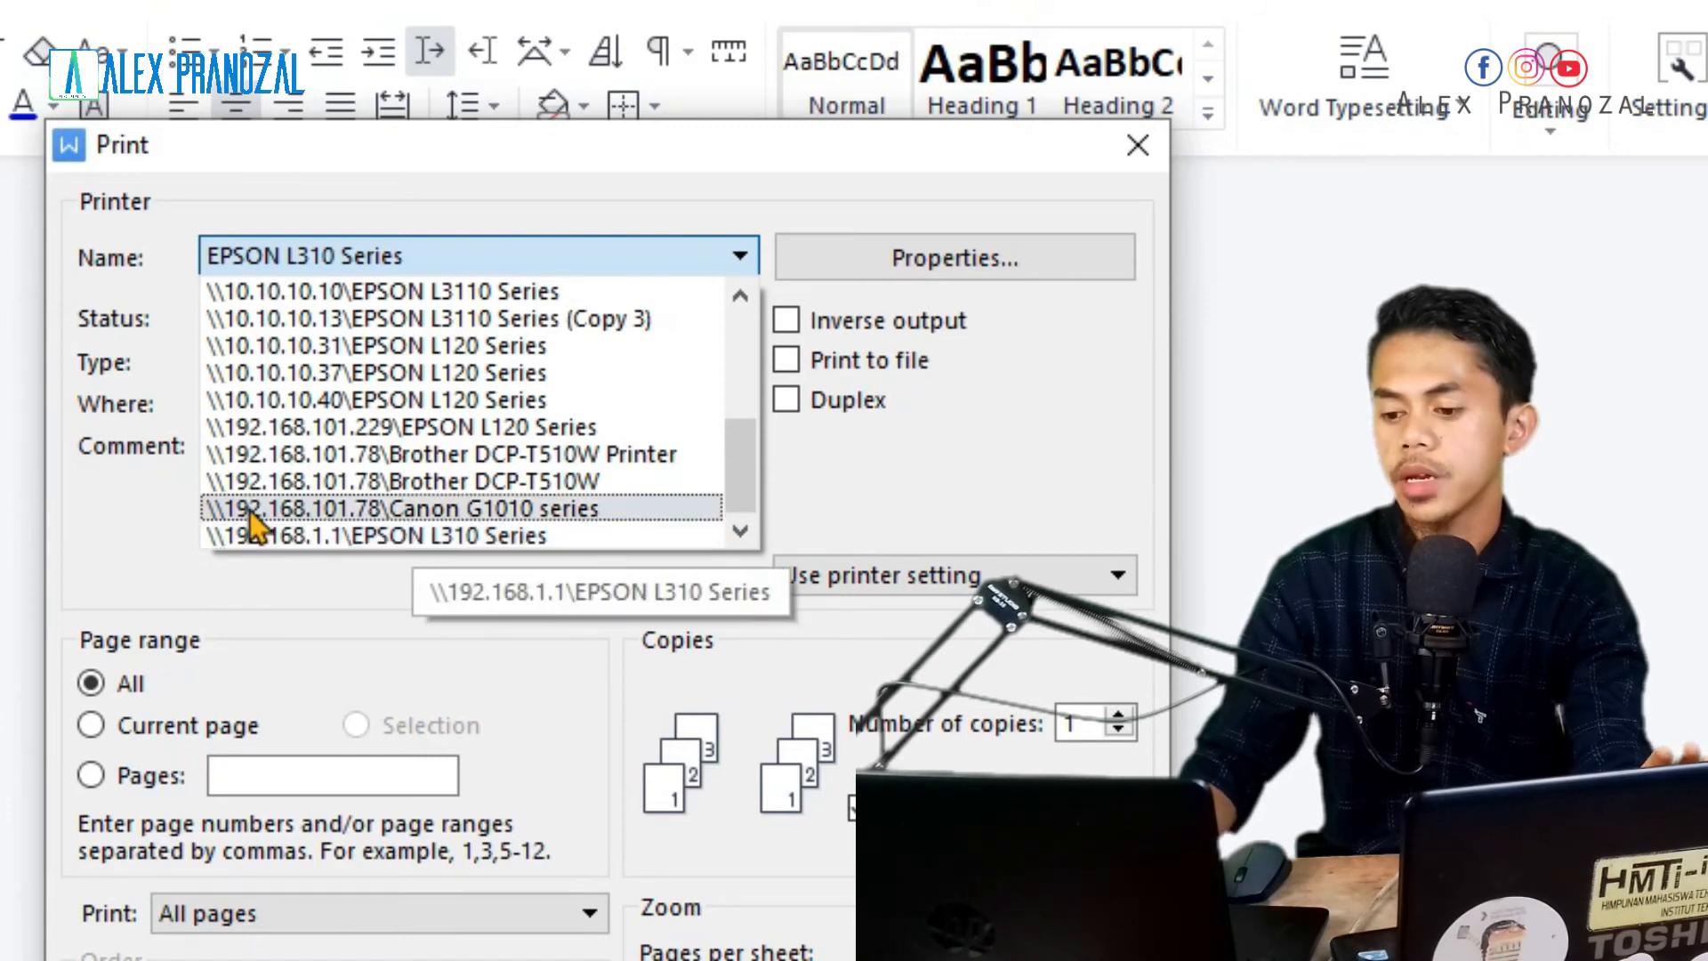
{"action": "left_click", "coordinate": [319, 540]}
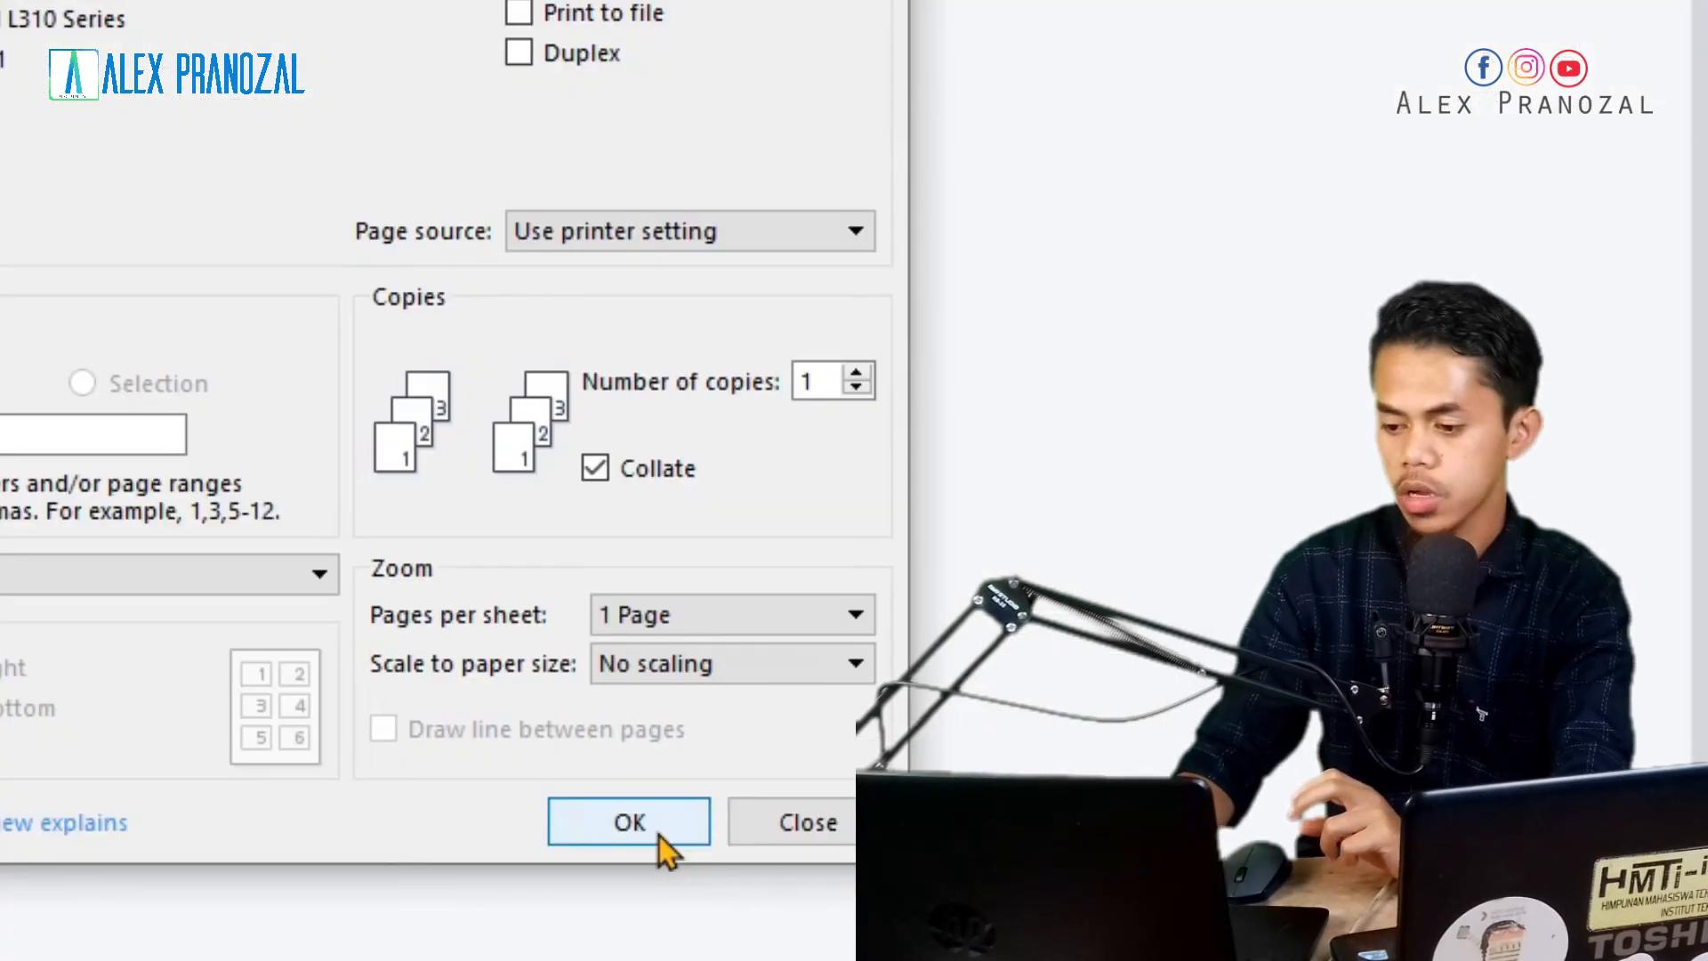
{"action": "left_click", "coordinate": [629, 822]}
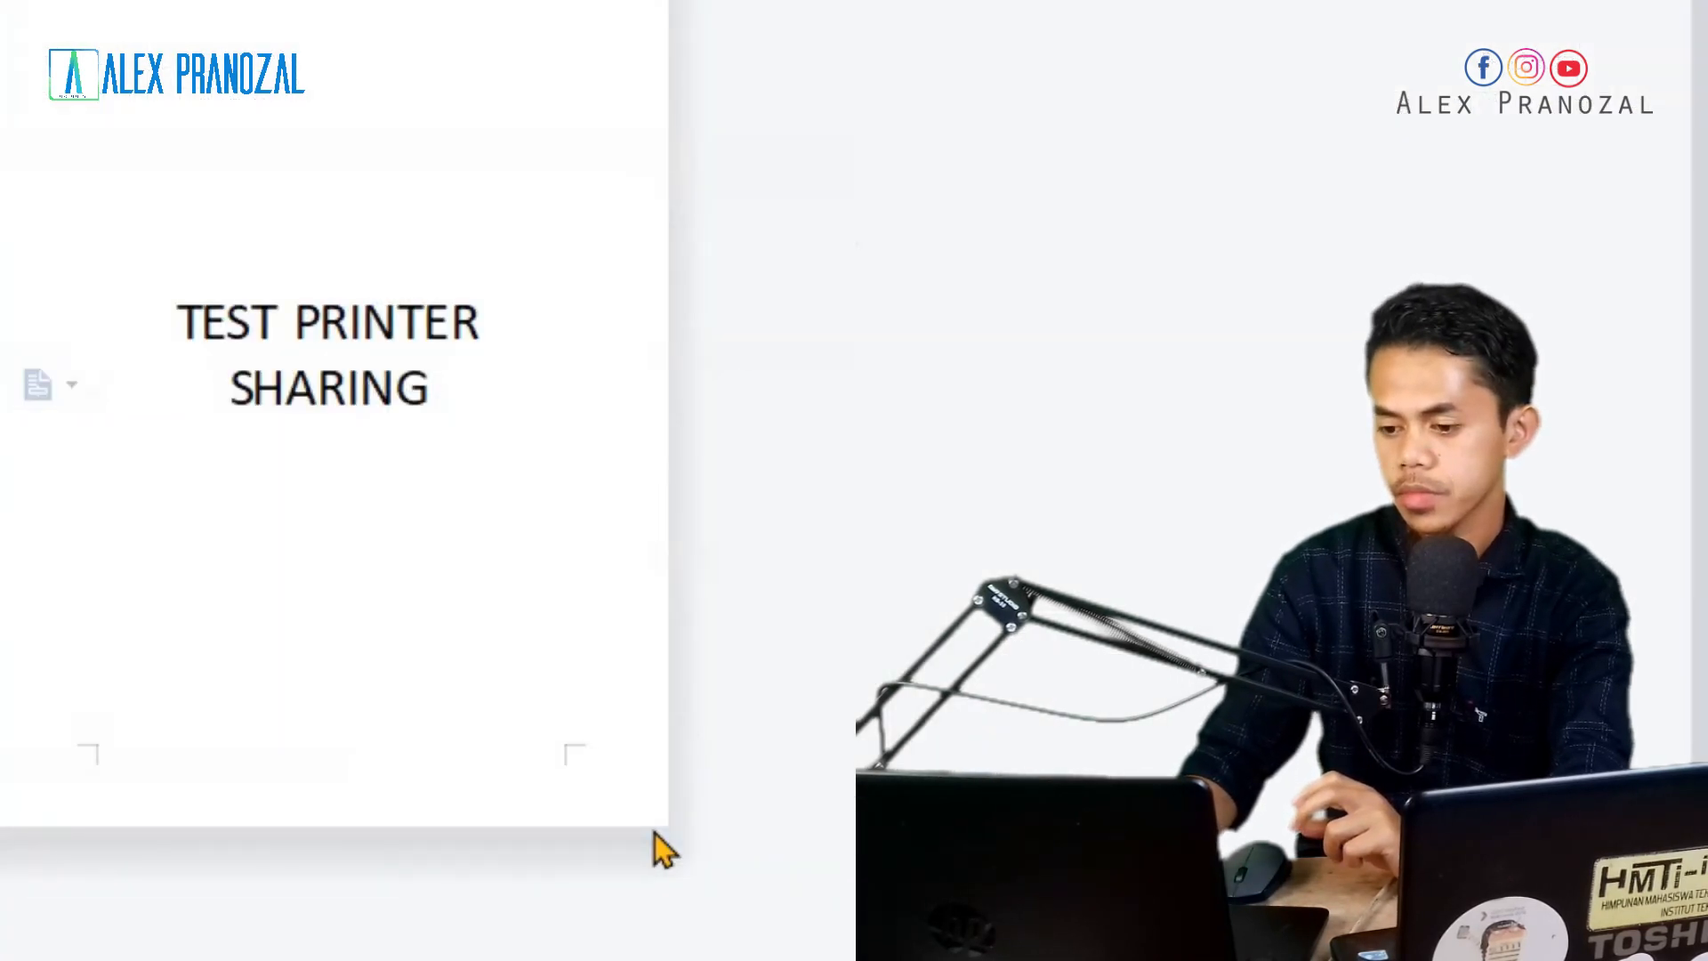